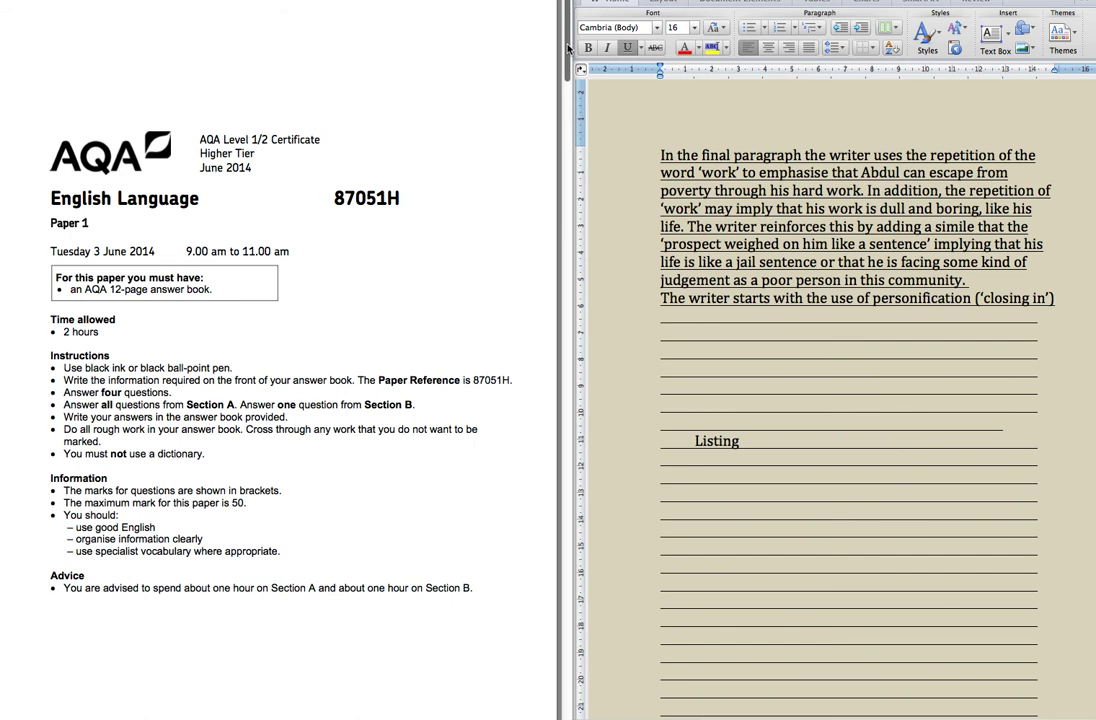
Highlight the words "presents" and "poverty" in Question 03 on page 4 of the exam paper.
{"action": "left_click_drag", "start_coordinate": [567, 47], "coordinate": [584, 333]}
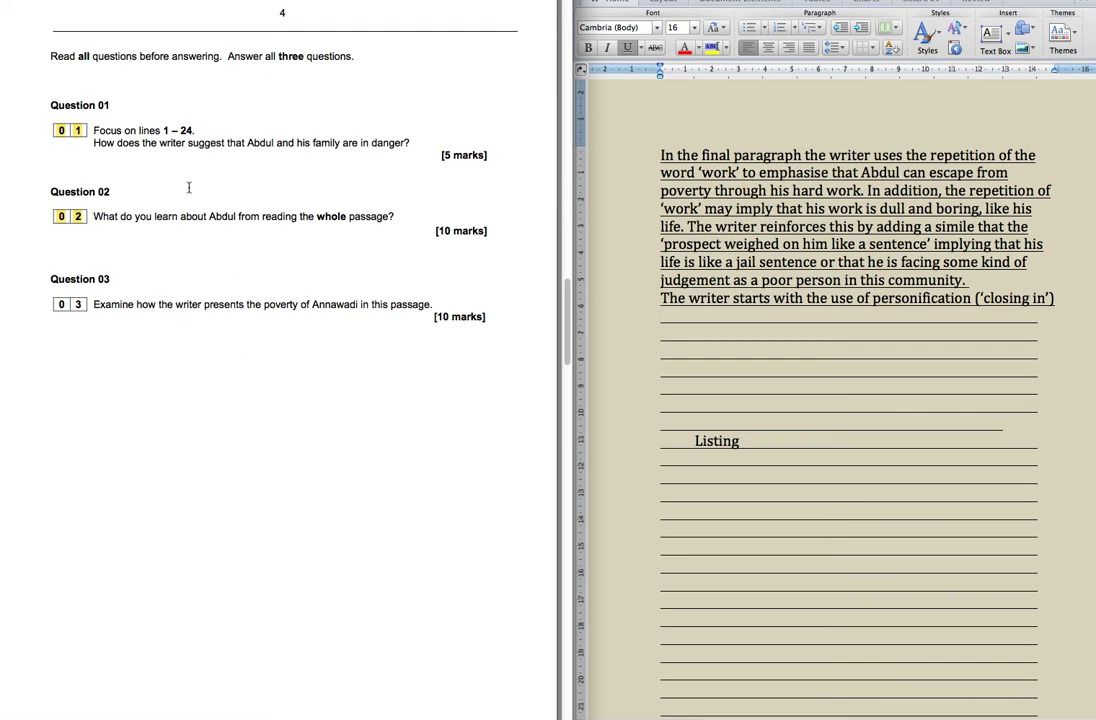
{"action": "double_click", "coordinate": [227, 304]}
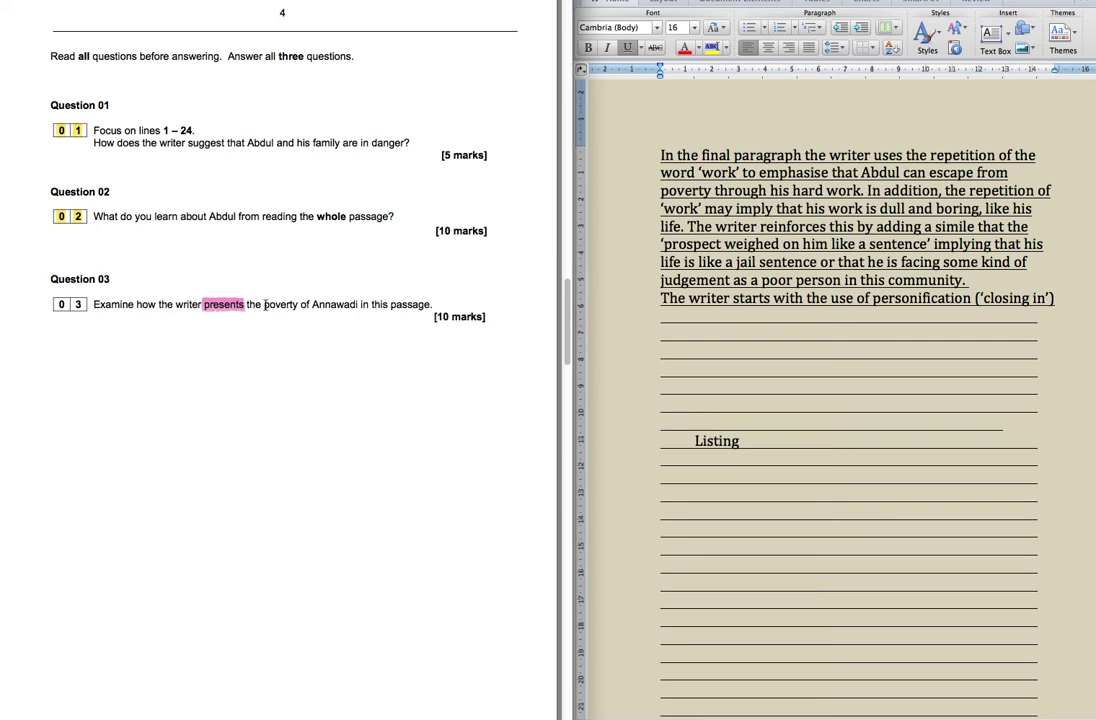
{"action": "left_click_drag", "start_coordinate": [264, 306], "coordinate": [298, 306]}
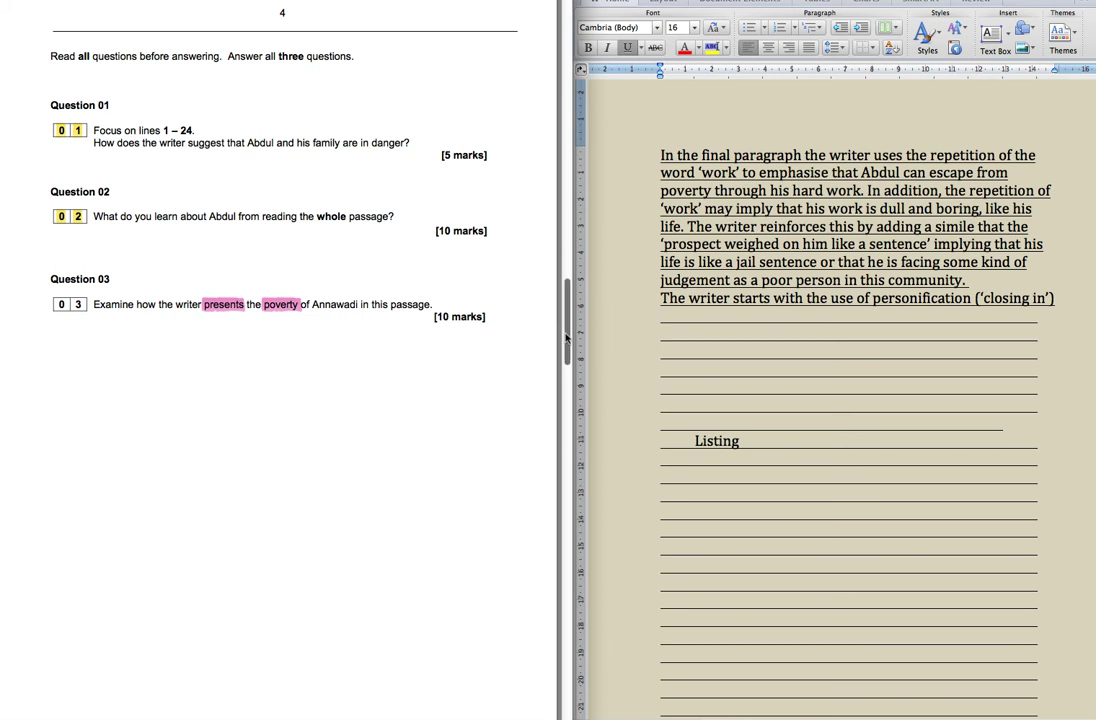
Review the pink-highlighted quotations in the passage alongside the exam questions, from line 1 through line 104.
{"action": "scroll", "coordinate": [567, 300], "scroll_direction": "up", "scroll_amount": 5}
{"action": "scroll", "coordinate": [576, 308], "scroll_direction": "up", "scroll_amount": 3}
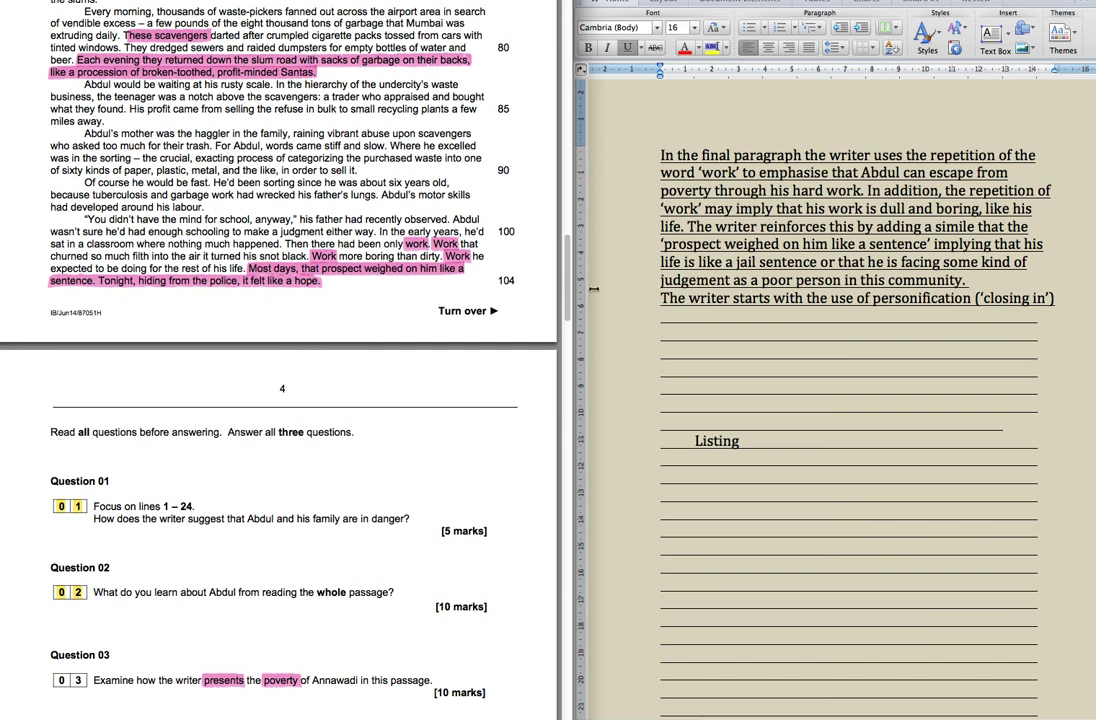
{"action": "scroll", "coordinate": [576, 288], "scroll_direction": "up", "scroll_amount": 4}
{"action": "scroll", "coordinate": [573, 283], "scroll_direction": "up", "scroll_amount": 4}
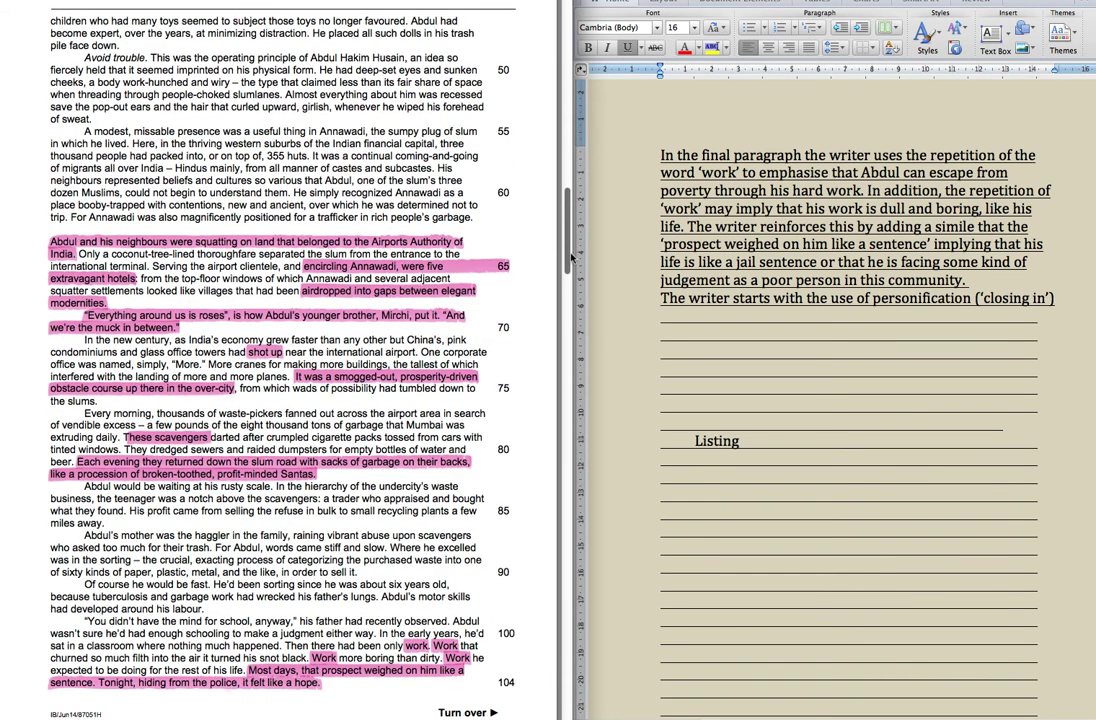
{"action": "left_click_drag", "start_coordinate": [572, 258], "coordinate": [569, 163]}
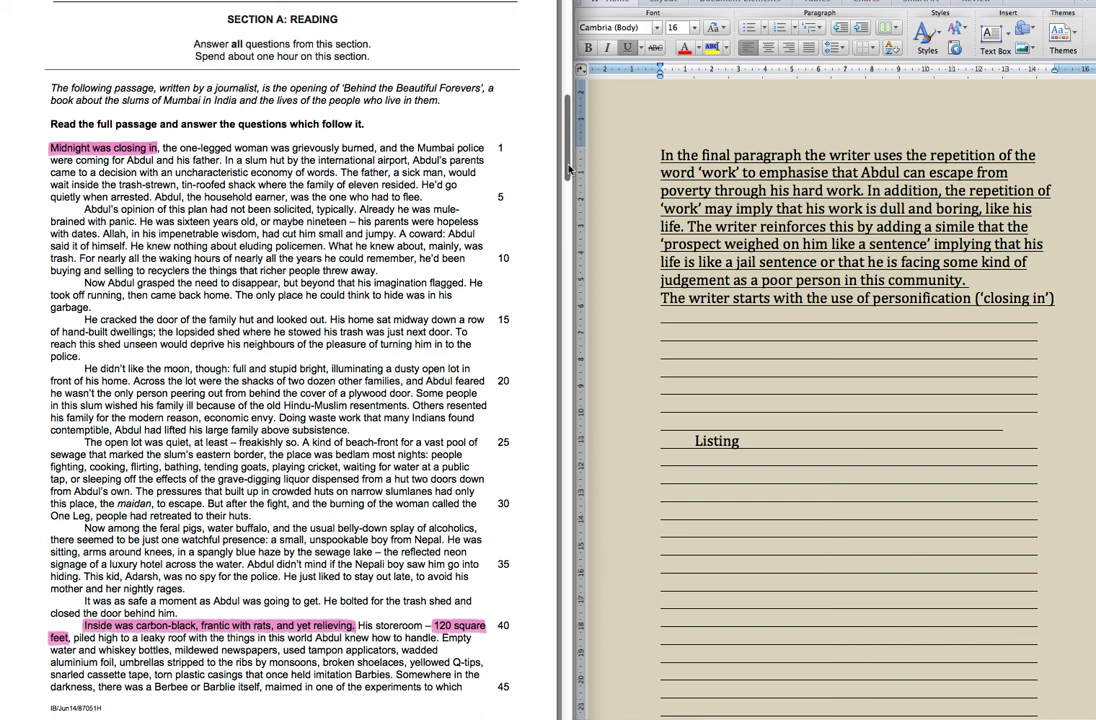
{"action": "left_click_drag", "start_coordinate": [568, 170], "coordinate": [587, 335]}
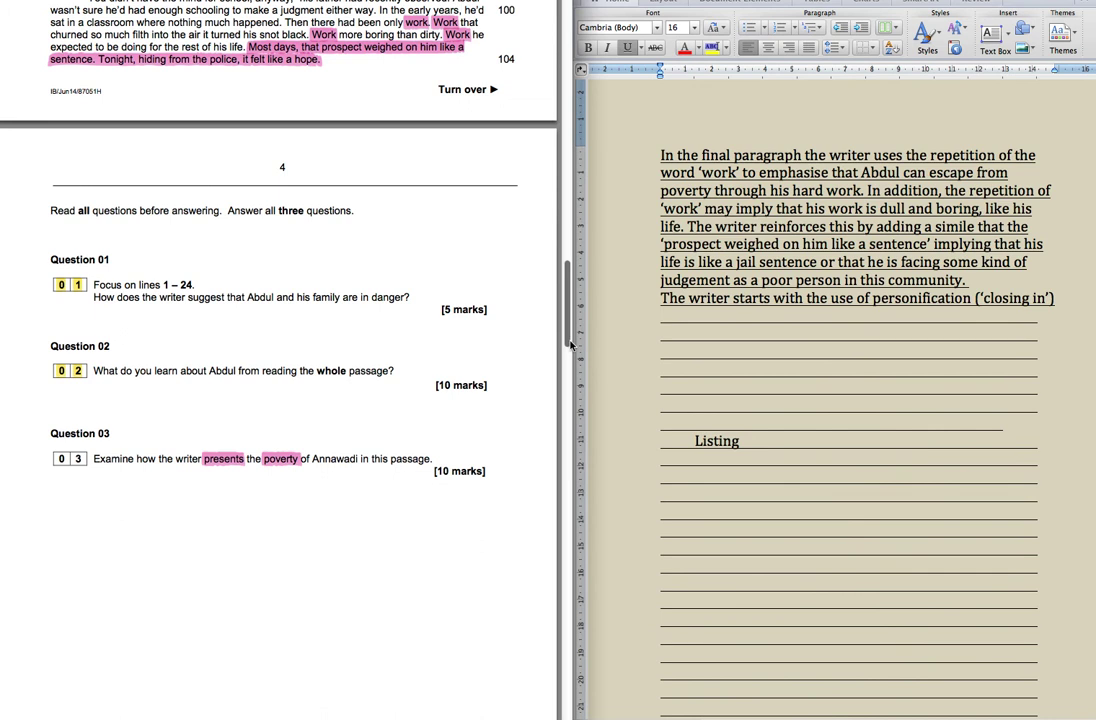
{"action": "left_click_drag", "start_coordinate": [568, 341], "coordinate": [580, 177]}
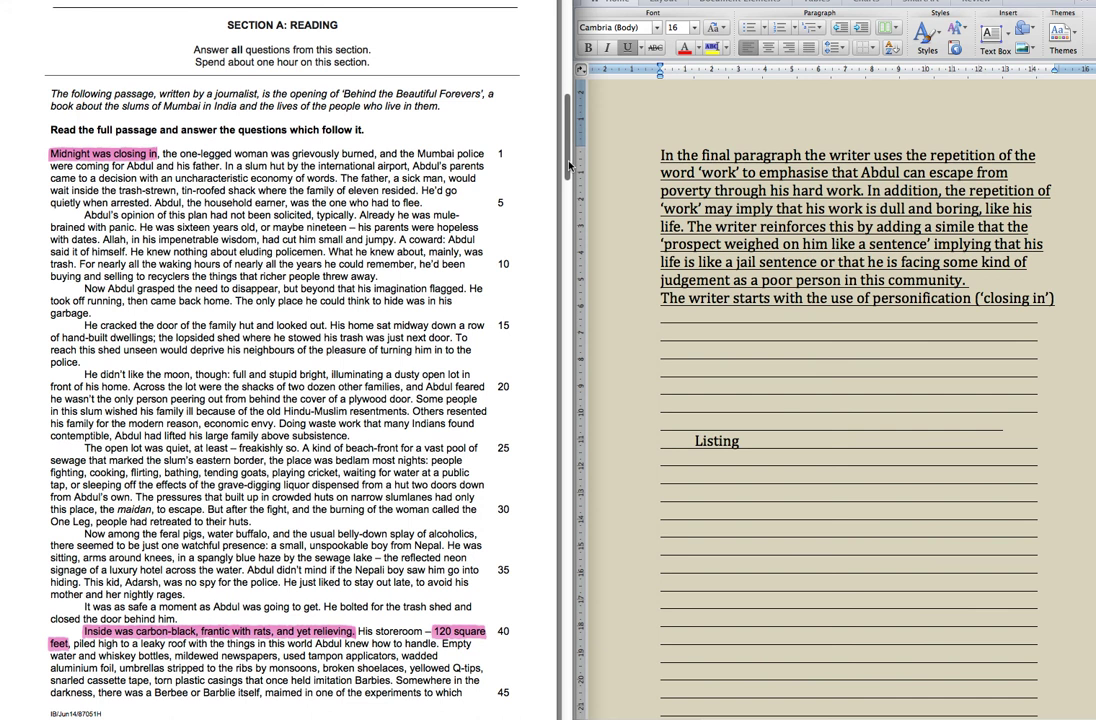
{"action": "left_click_drag", "start_coordinate": [570, 165], "coordinate": [564, 280]}
{"action": "scroll", "coordinate": [479, 239], "scroll_direction": "down", "scroll_amount": 3}
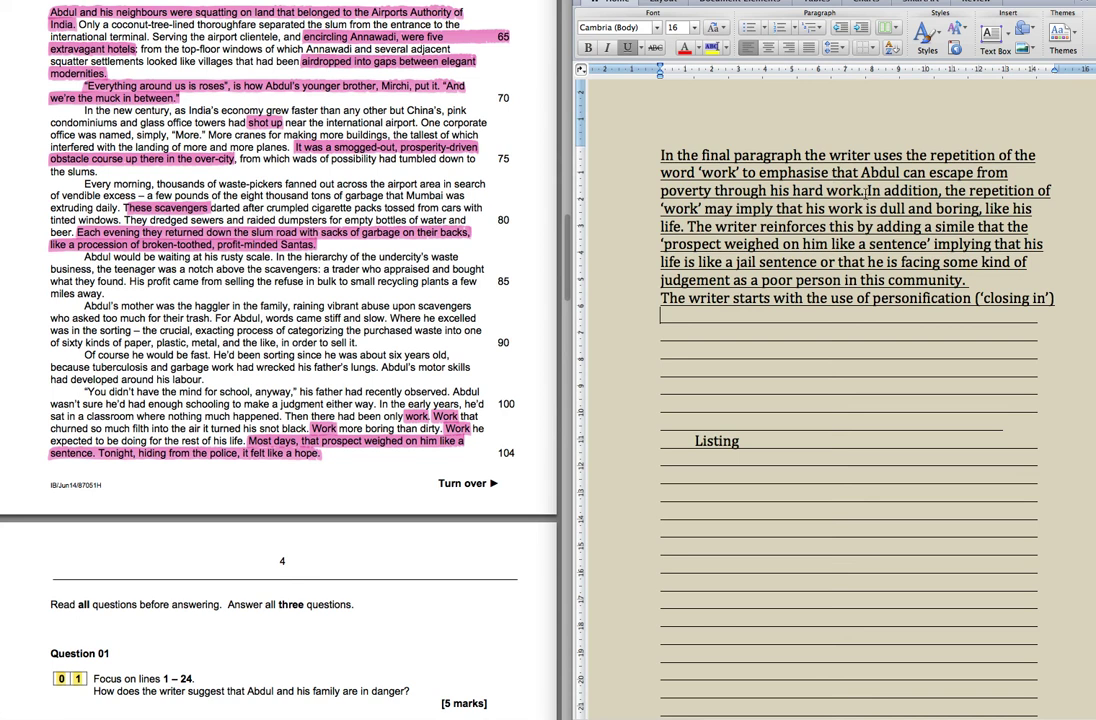
Examine the answer's opening paragraph, covering the points on repetition of "work", the word "boring" and the "sentence" simile.
{"action": "left_click_drag", "start_coordinate": [863, 190], "coordinate": [667, 160]}
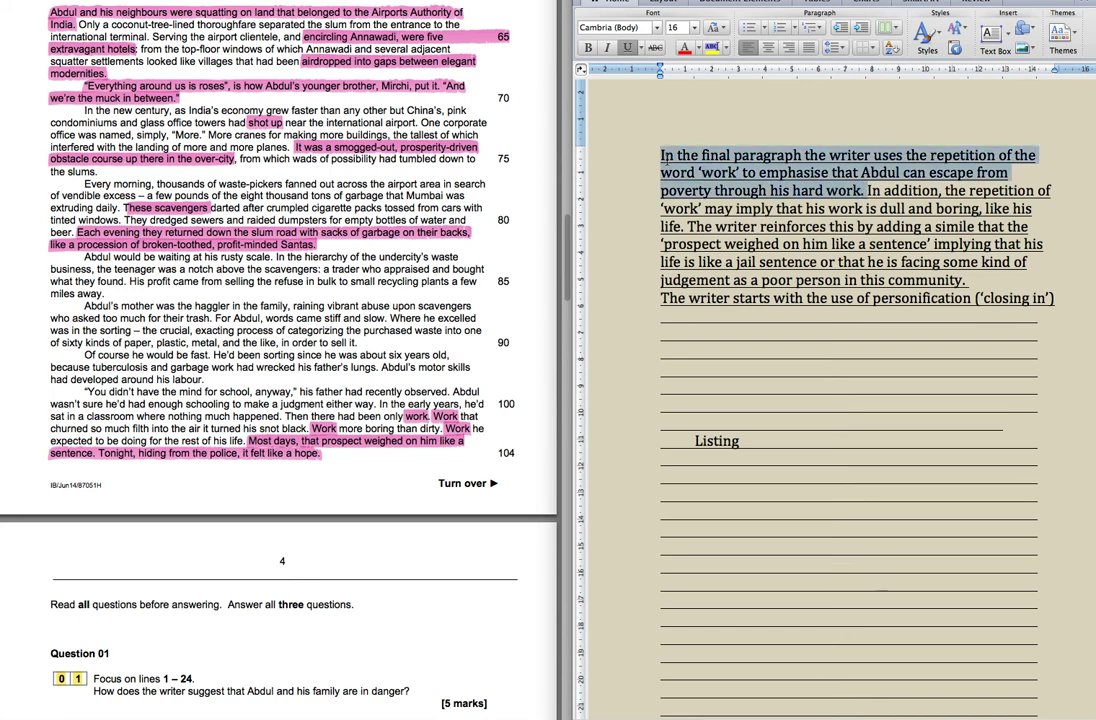
{"action": "left_click", "coordinate": [745, 165]}
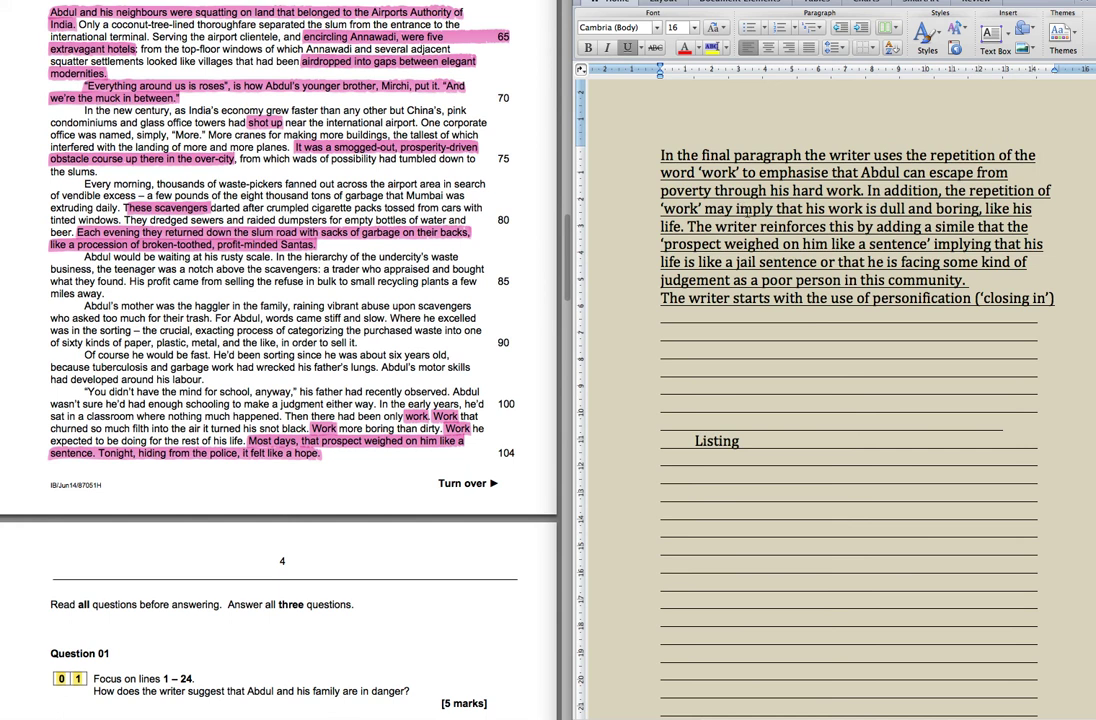
{"action": "left_click_drag", "start_coordinate": [986, 208], "coordinate": [868, 190]}
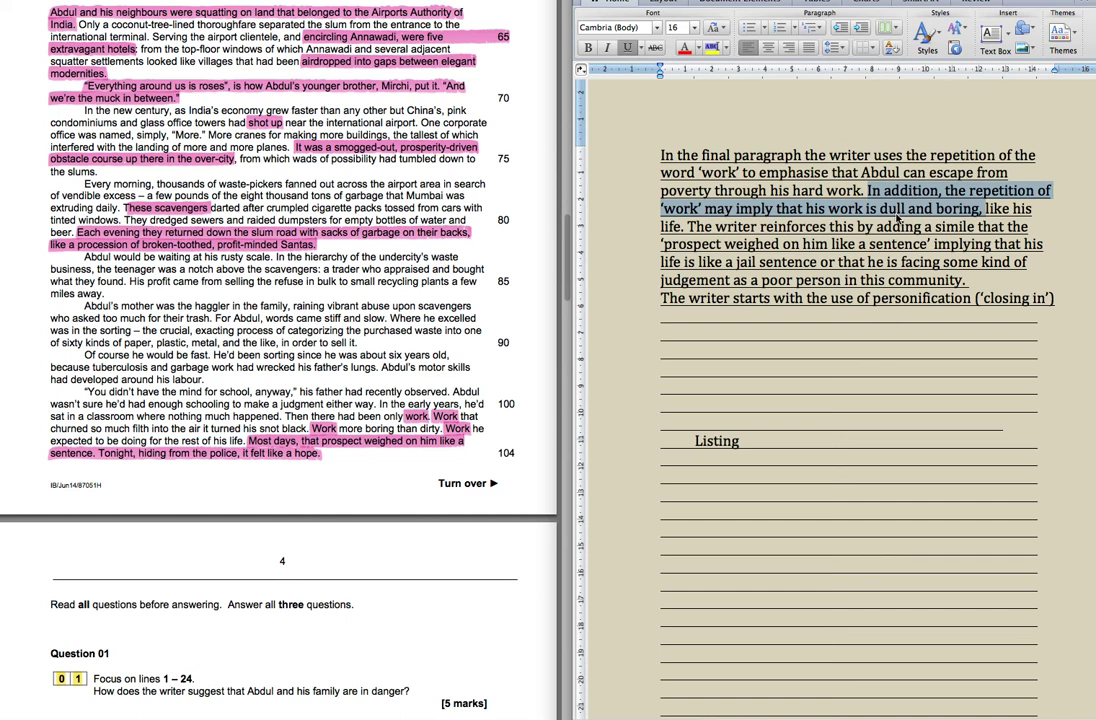
{"action": "left_click", "coordinate": [987, 190]}
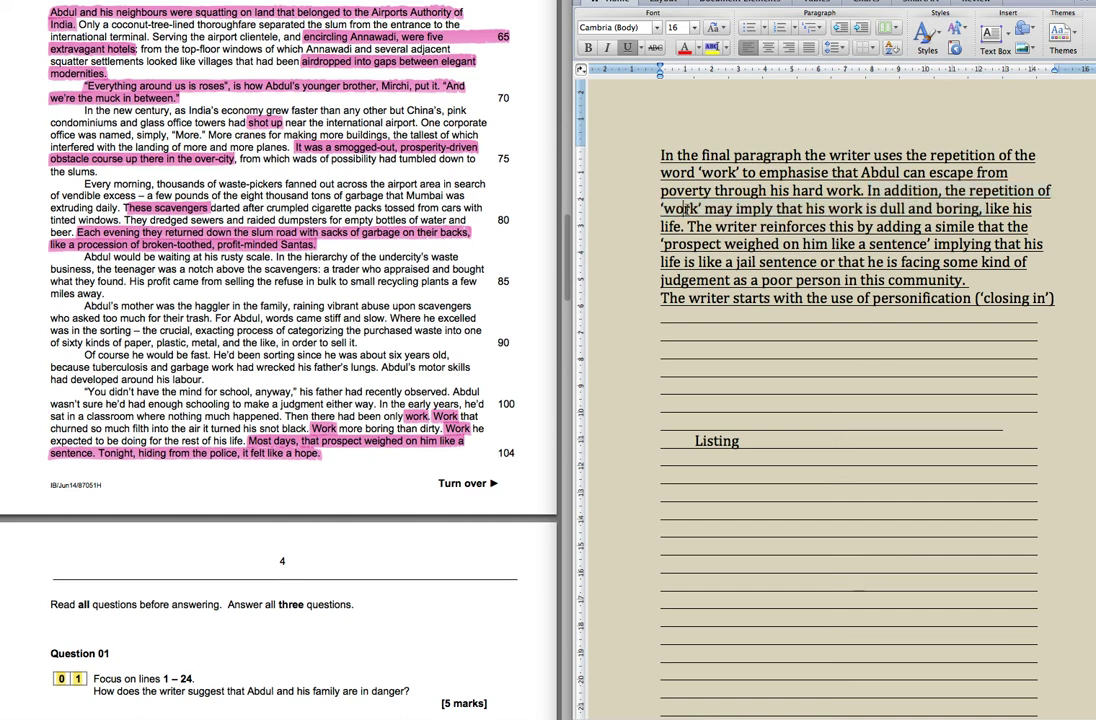
{"action": "double_click", "coordinate": [957, 208]}
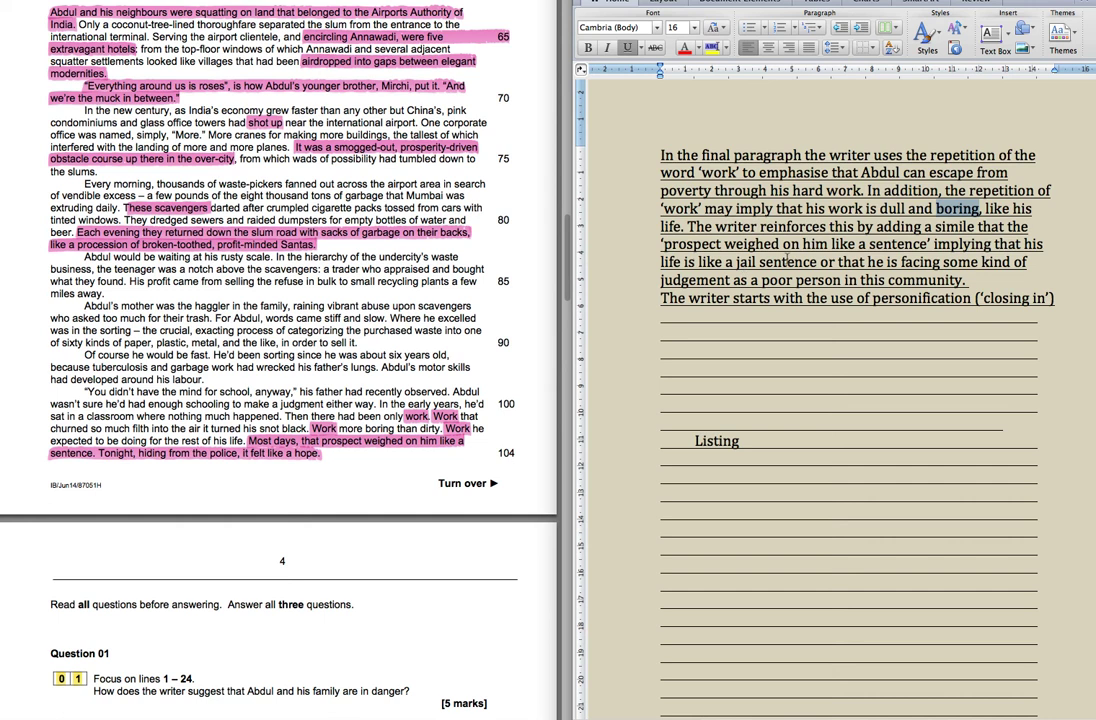
{"action": "double_click", "coordinate": [787, 262]}
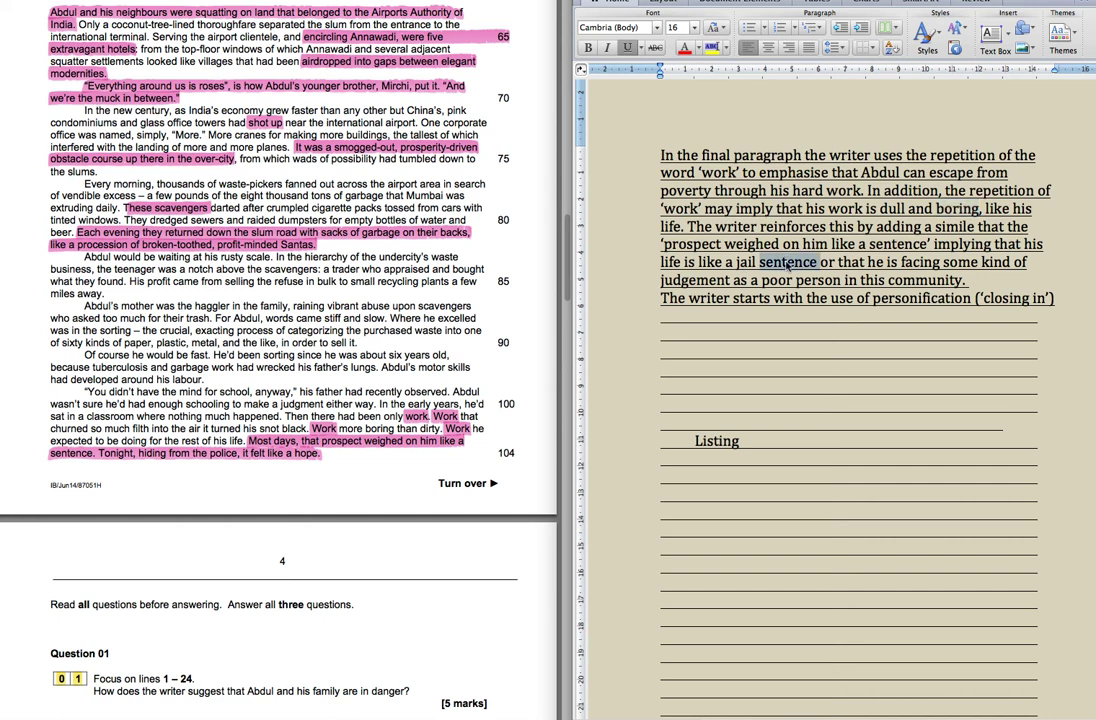
{"action": "left_click", "coordinate": [914, 263]}
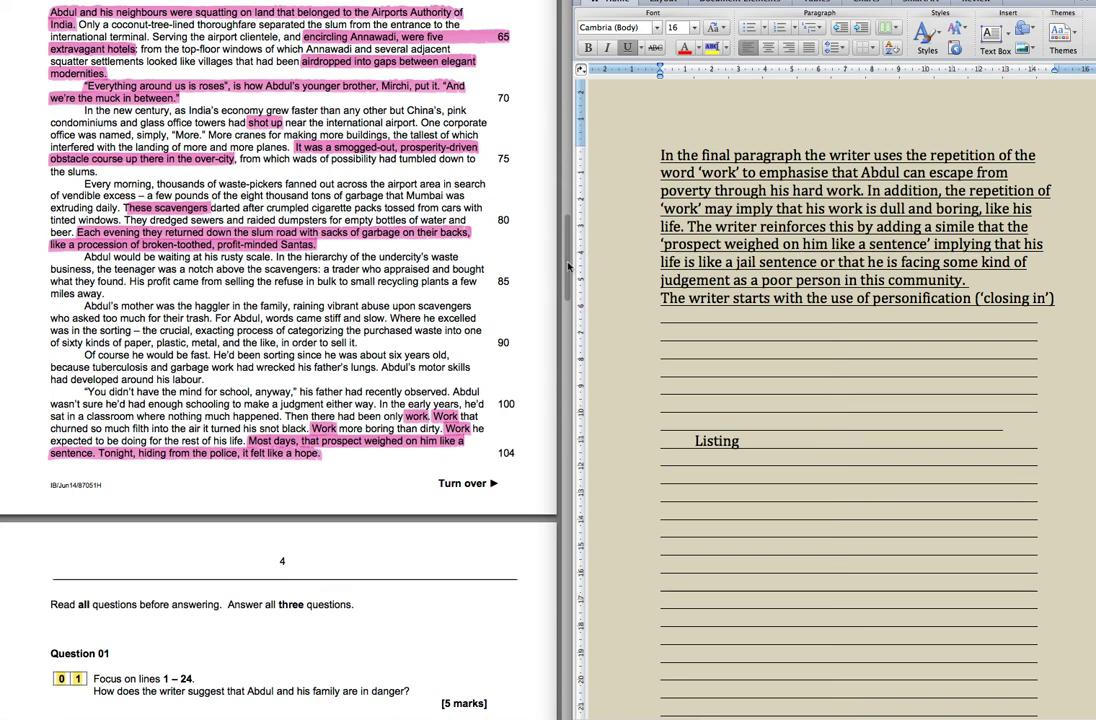
Complete the "closing in" sentence with "to suggest that the night and the place are making Abdul feel claustrophobic.".
{"action": "left_click_drag", "start_coordinate": [567, 268], "coordinate": [570, 148]}
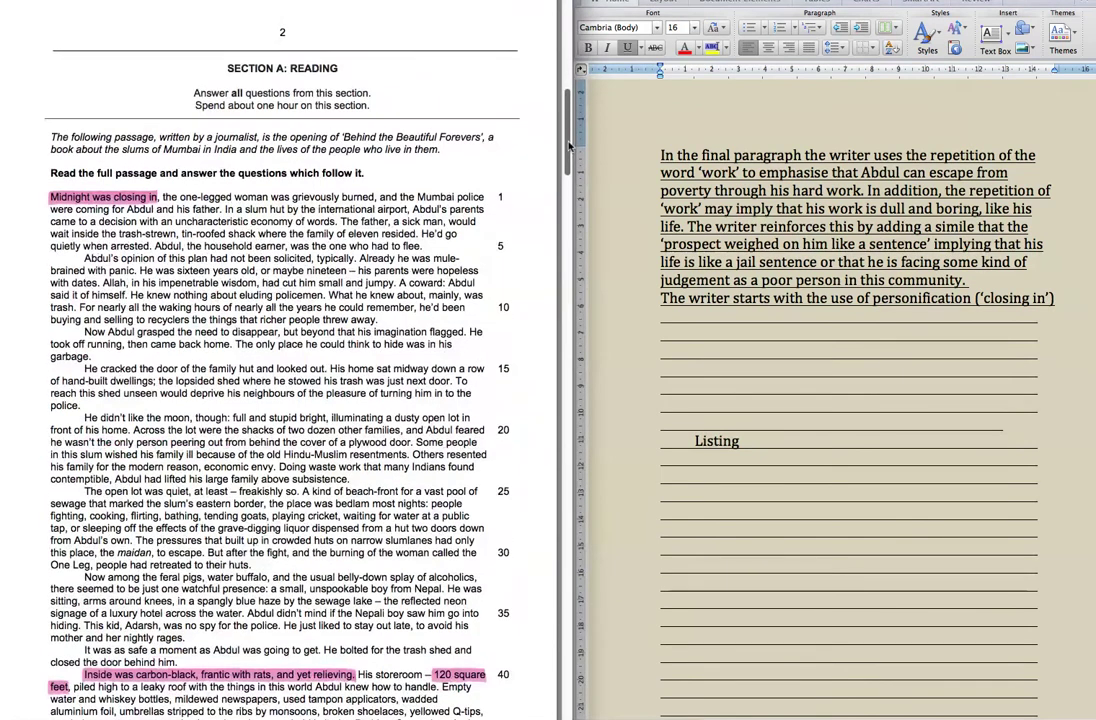
{"action": "scroll", "coordinate": [517, 163], "scroll_direction": "down", "scroll_amount": 2}
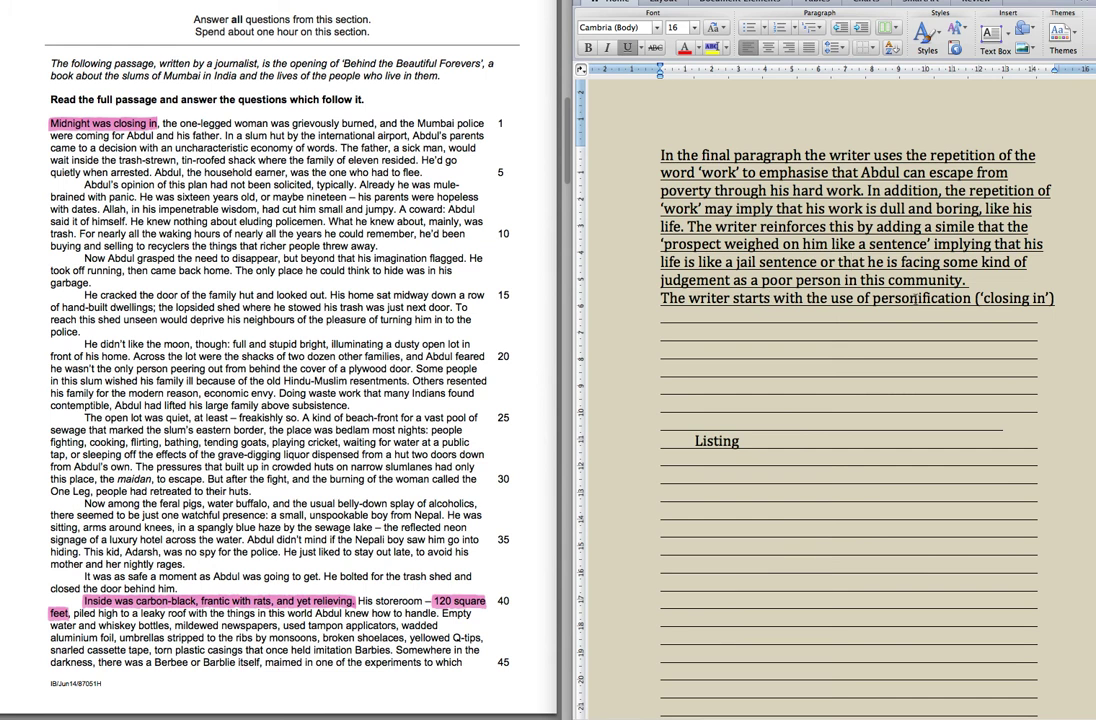
{"action": "left_click", "coordinate": [1060, 299]}
{"action": "type", "text": "to sugg"}
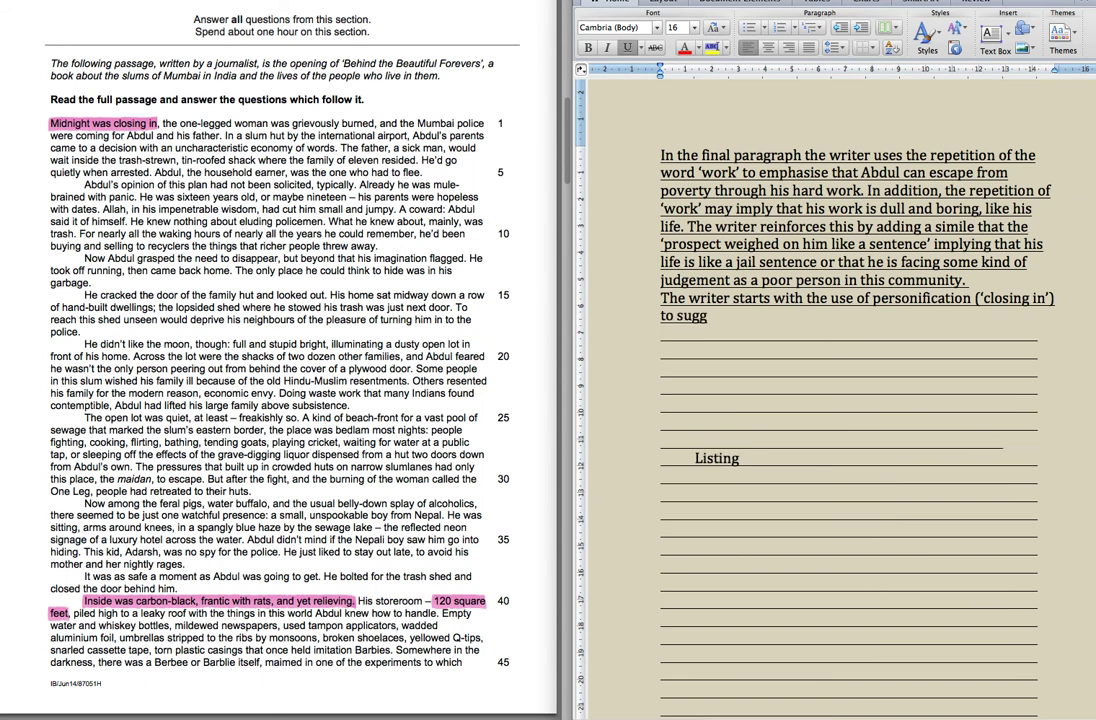
{"action": "type", "text": "est that the"}
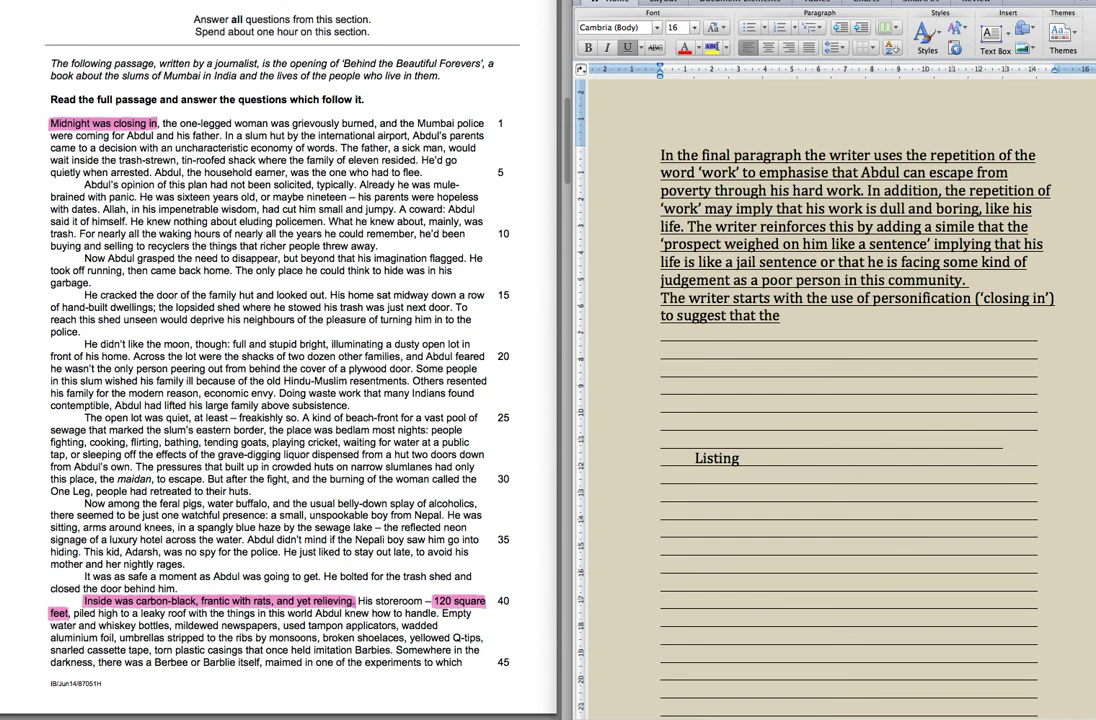
{"action": "type", "text": " night and the place are"}
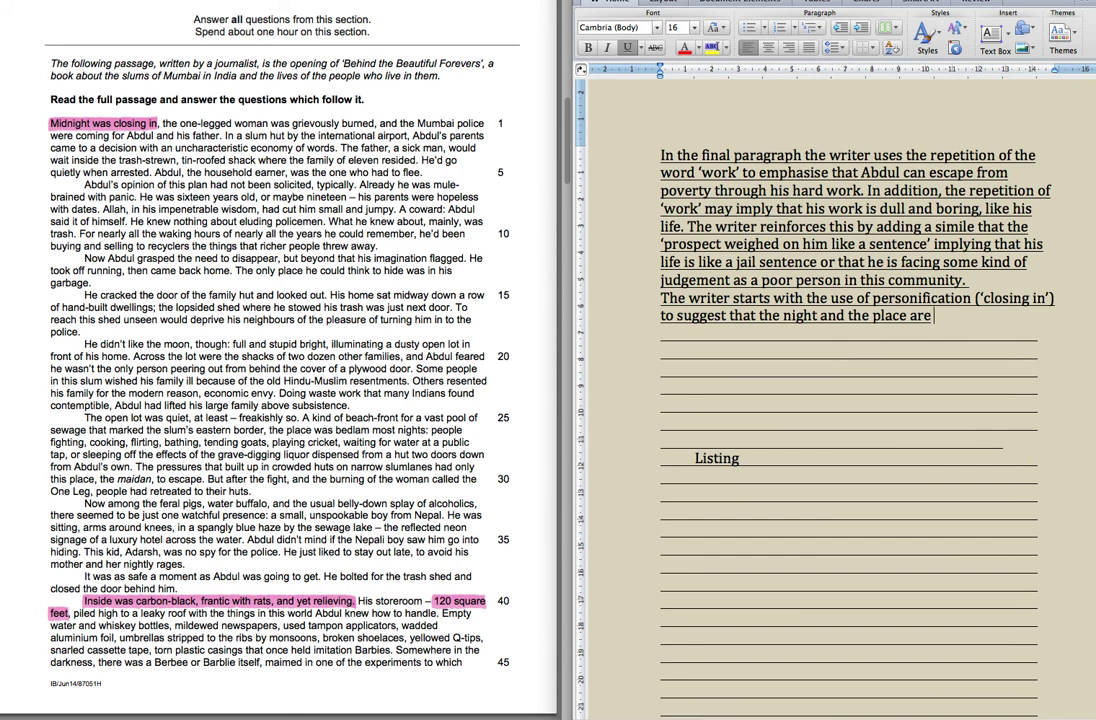
{"action": "type", "text": "making Abdu"}
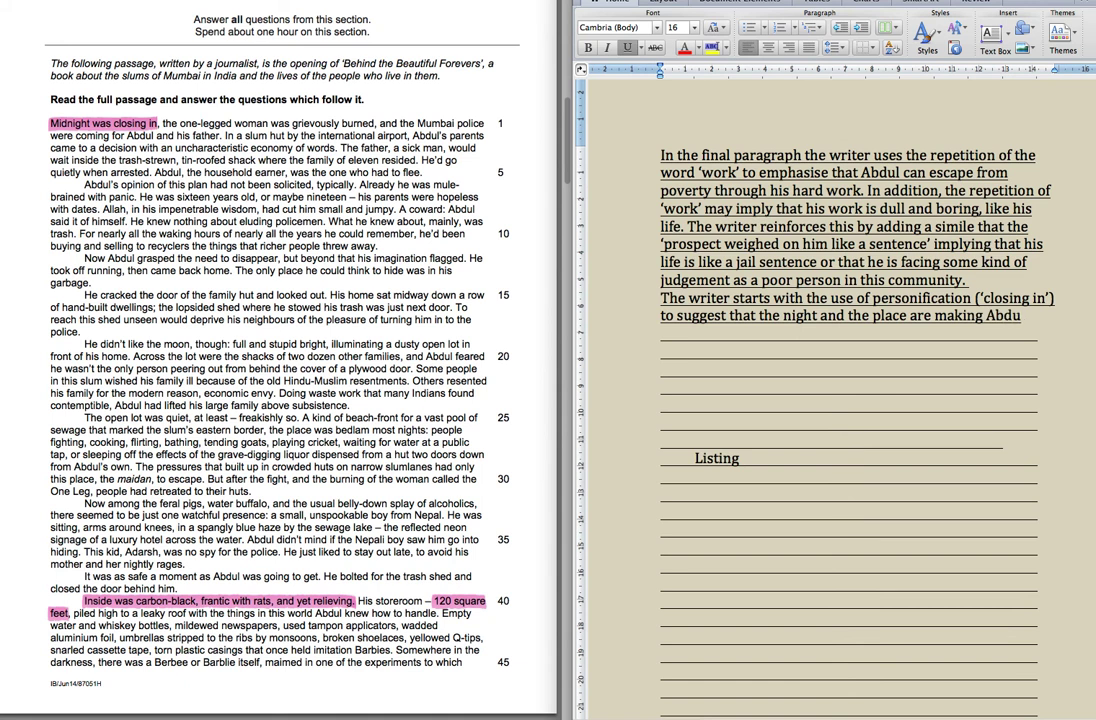
{"action": "type", "text": "l feel claustroh"}
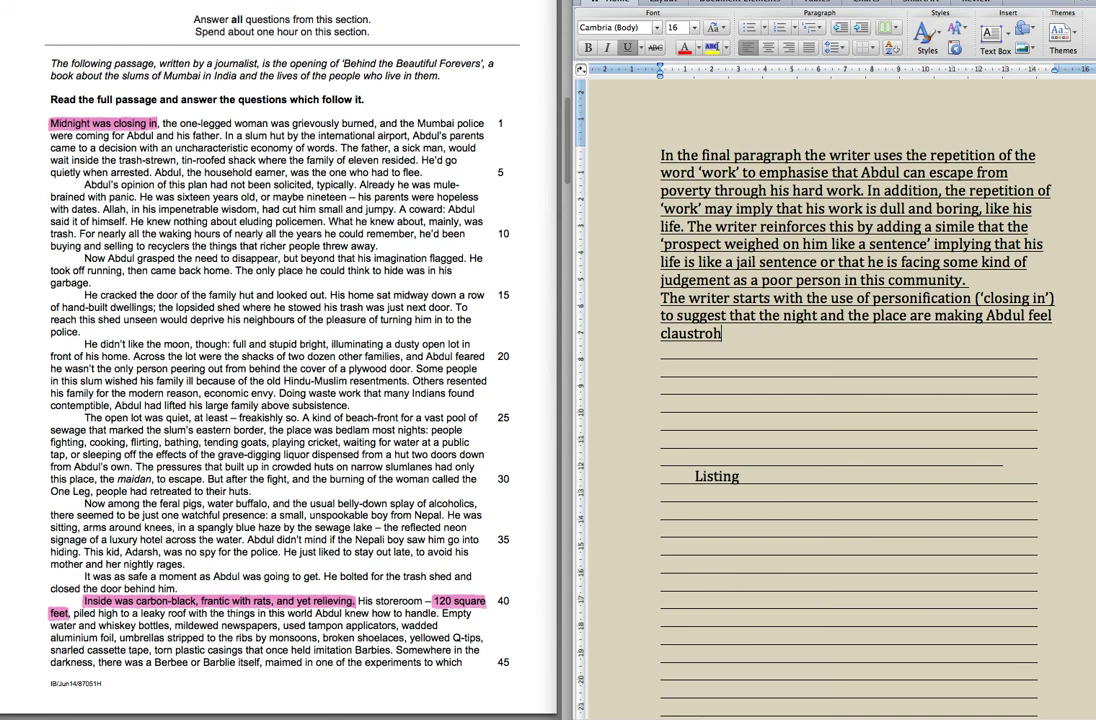
{"action": "key", "text": "BackSpace"}
{"action": "type", "text": "phobic"}
{"action": "type", "text": "."}
Add the sentence "It implies that poverty can overcome those who live in it and often find themselves being dominated by their surroundings.".
{"action": "type", "text": "It implies that poverty"}
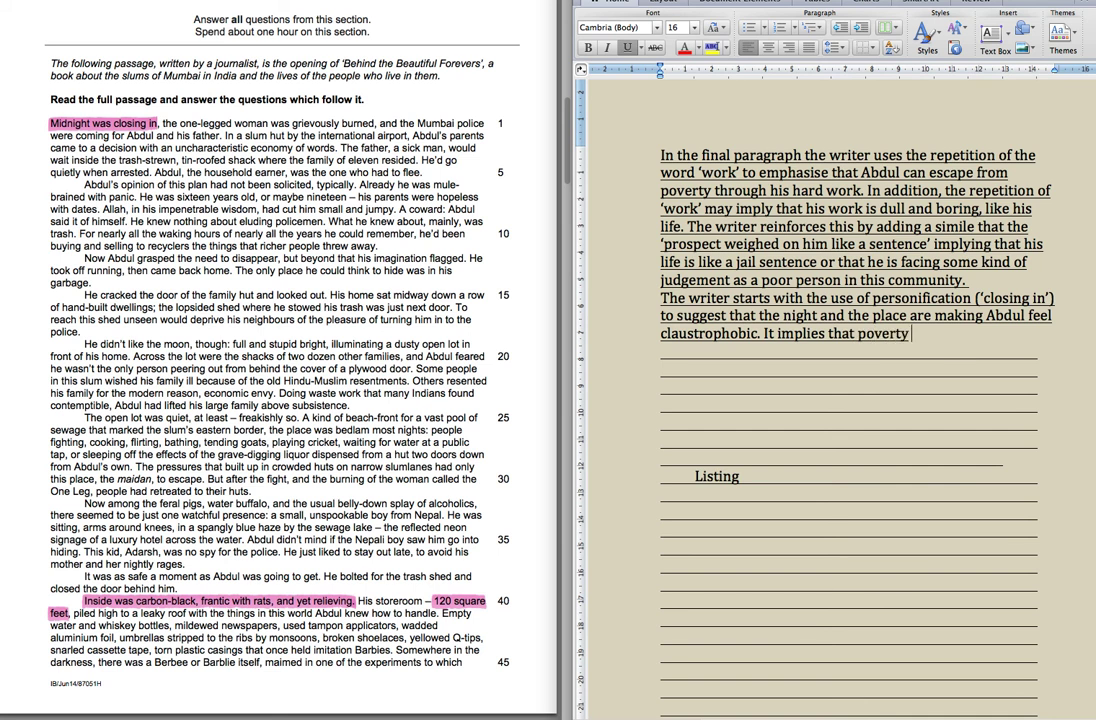
{"action": "type", "text": " can overcome those who li"}
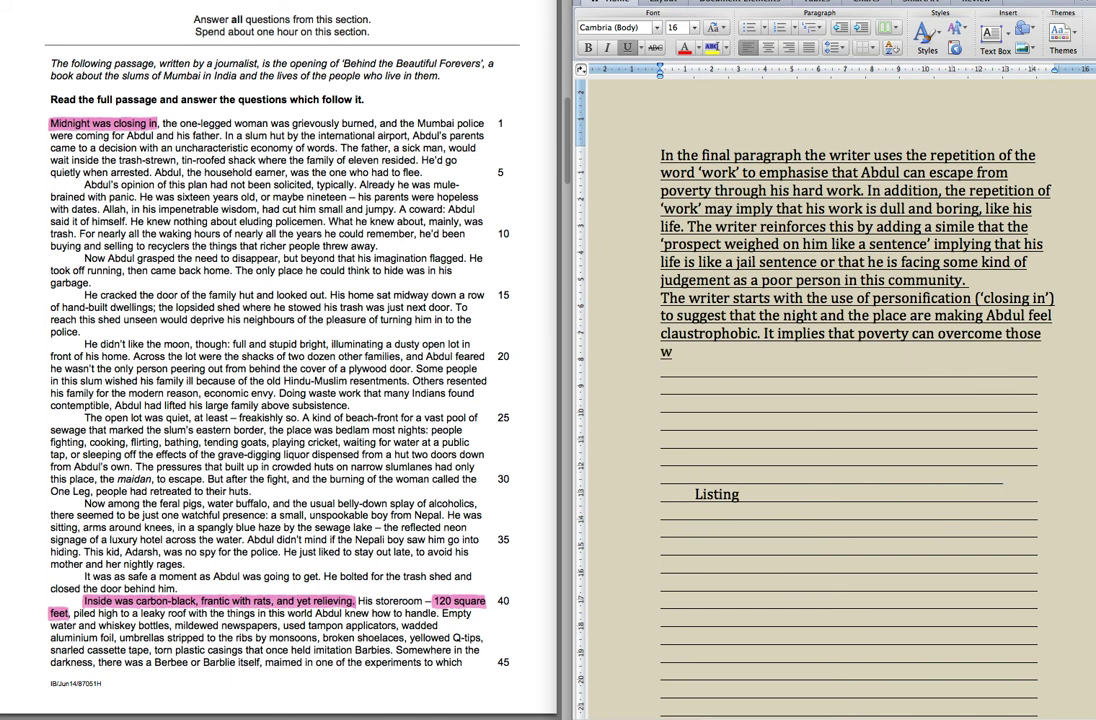
{"action": "type", "text": "ve in it and"}
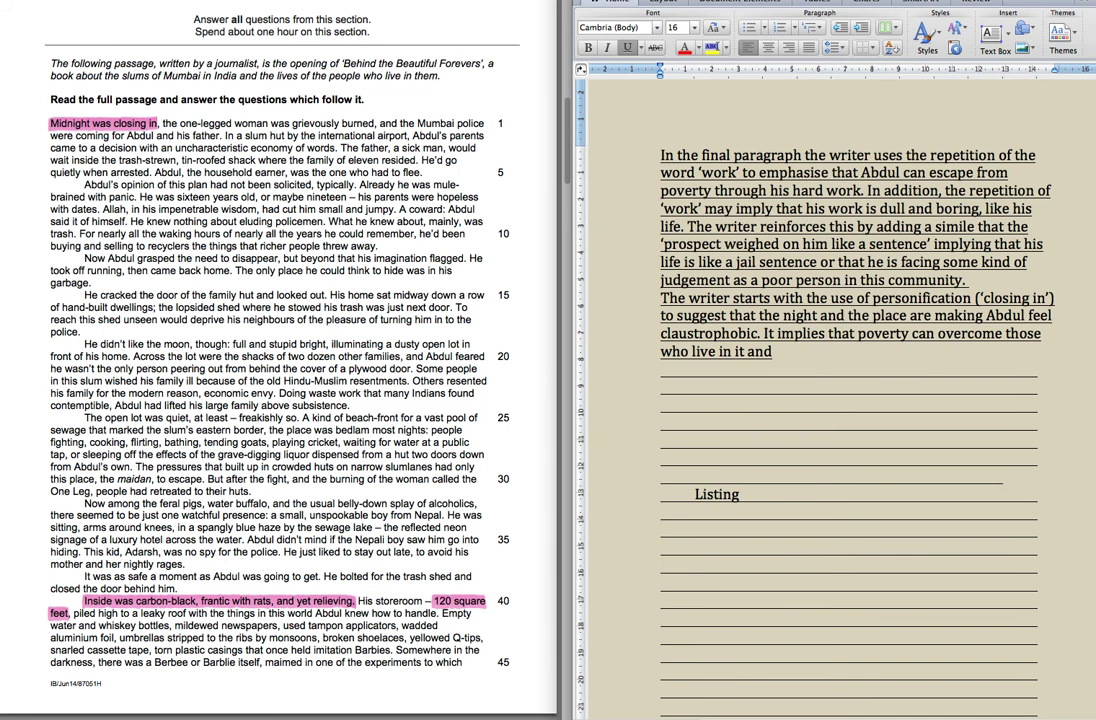
{"action": "type", "text": " often find themselves being"}
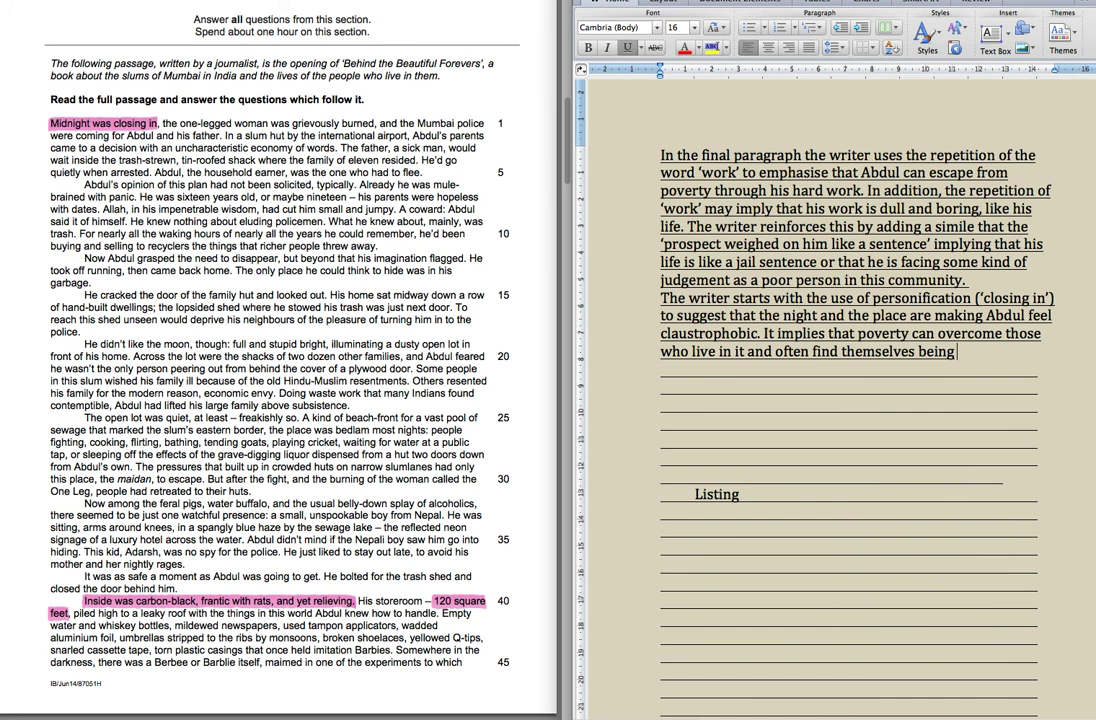
{"action": "type", "text": " dominated by their sur"}
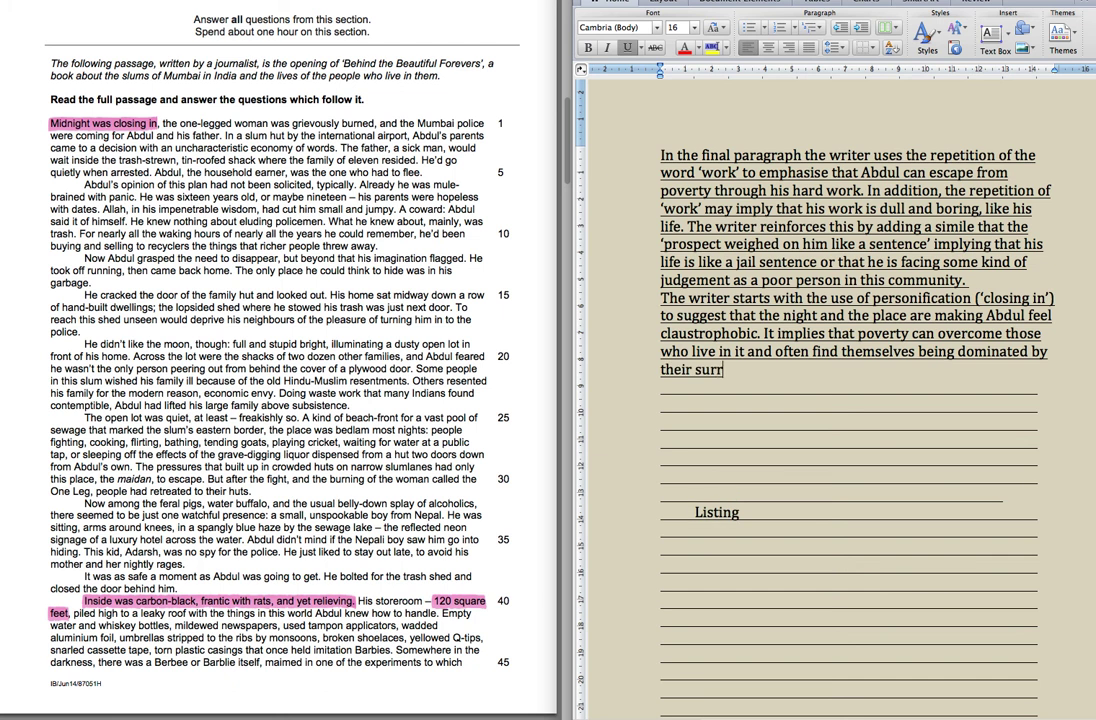
{"action": "type", "text": "roundings."}
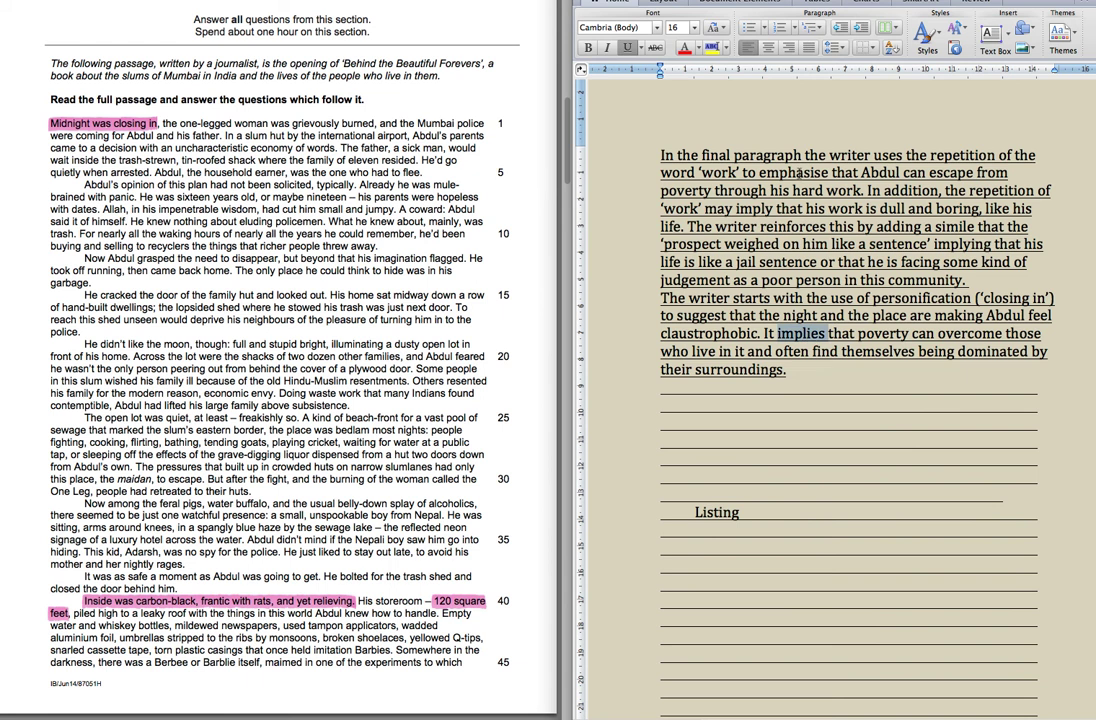
Point out the analytical verbs in the answer, such as "emphasise" and "reinforces".
{"action": "double_click", "coordinate": [818, 178]}
{"action": "double_click", "coordinate": [793, 226]}
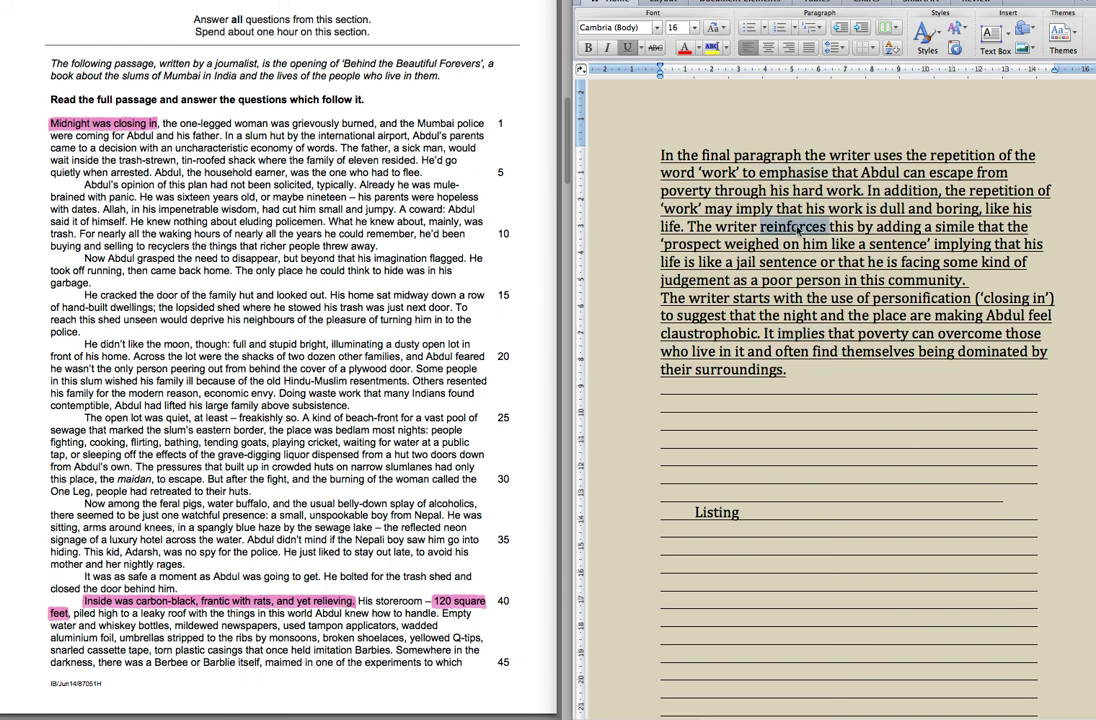
{"action": "left_click", "coordinate": [802, 374]}
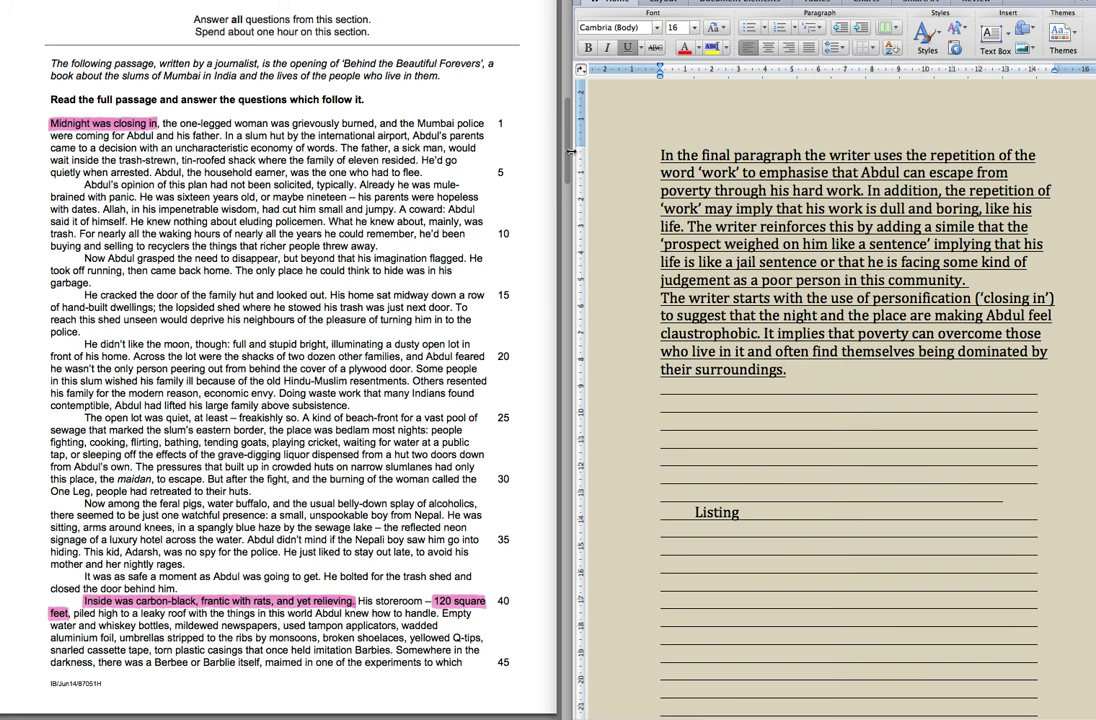
Examine the storeroom description in lines 40–45 together with the "Listing" note in the answer document.
{"action": "scroll", "coordinate": [568, 160], "scroll_direction": "down", "scroll_amount": 1}
{"action": "scroll", "coordinate": [568, 160], "scroll_direction": "down", "scroll_amount": 10}
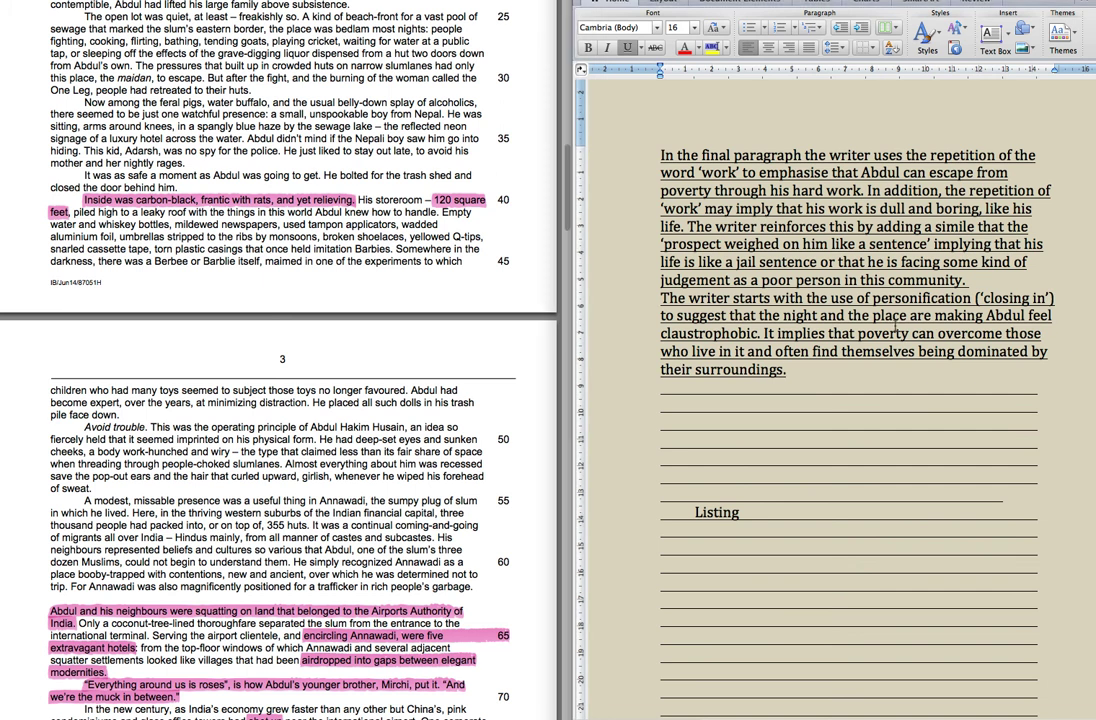
{"action": "left_click_drag", "start_coordinate": [694, 513], "coordinate": [751, 513]}
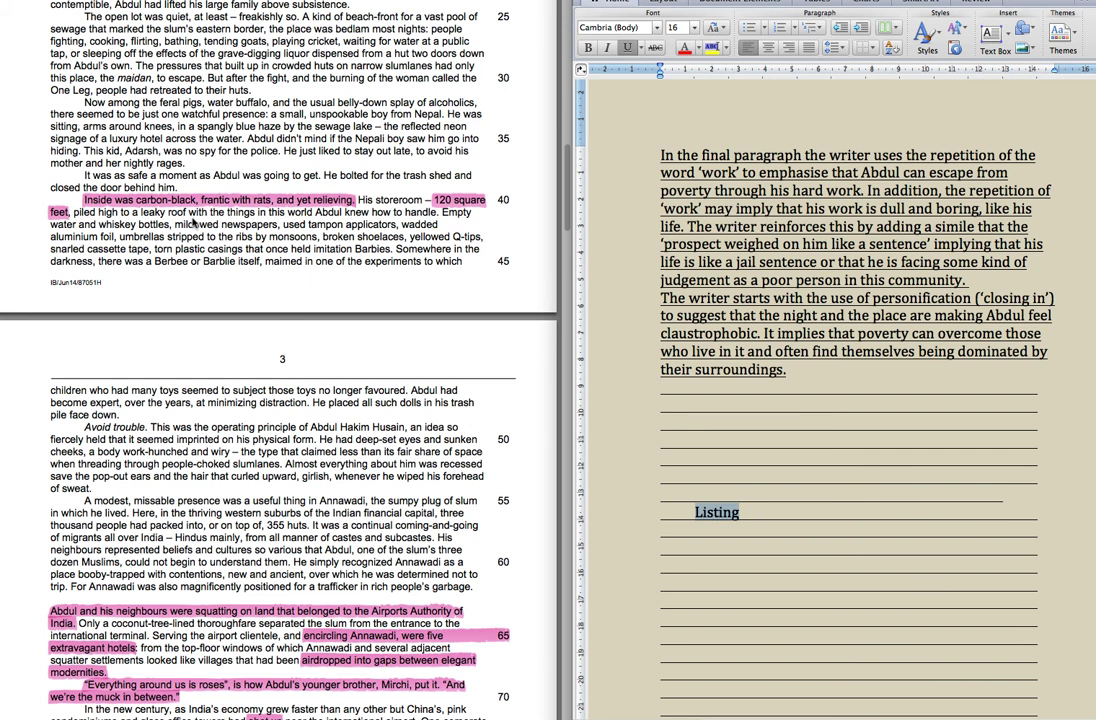
{"action": "left_click", "coordinate": [447, 215]}
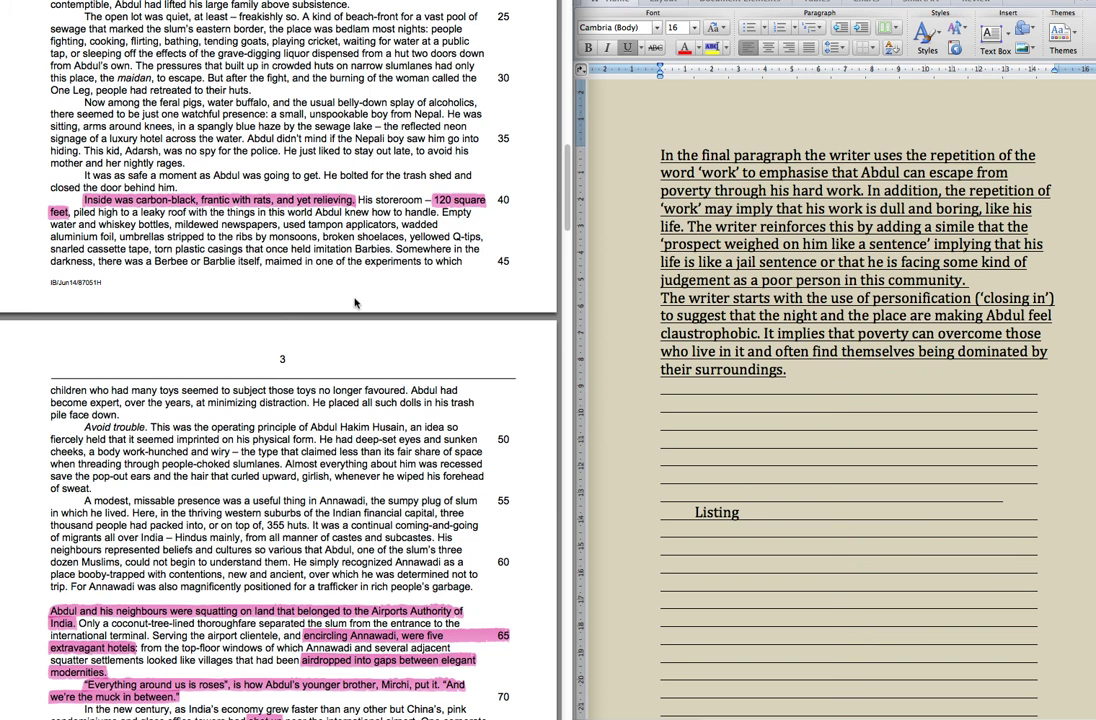
{"action": "double_click", "coordinate": [719, 514]}
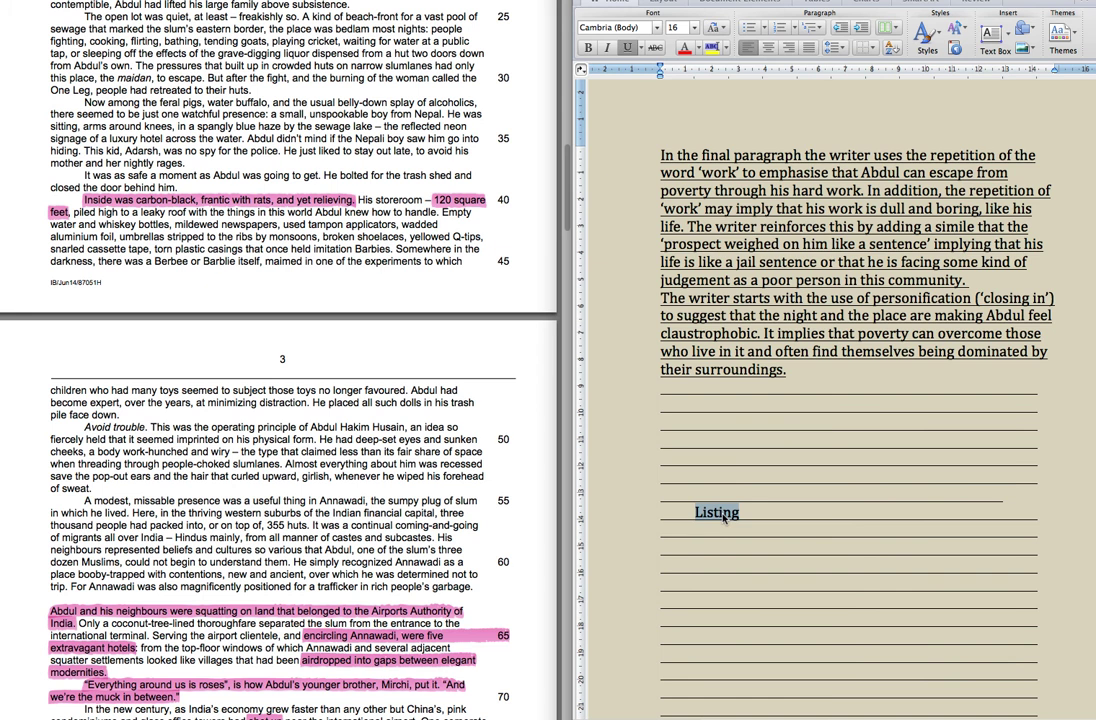
Remove the "Listing" note and start a new line below "their surroundings." with "The writer uses lists of negative rubbish items".
{"action": "key", "text": "BackSpace"}
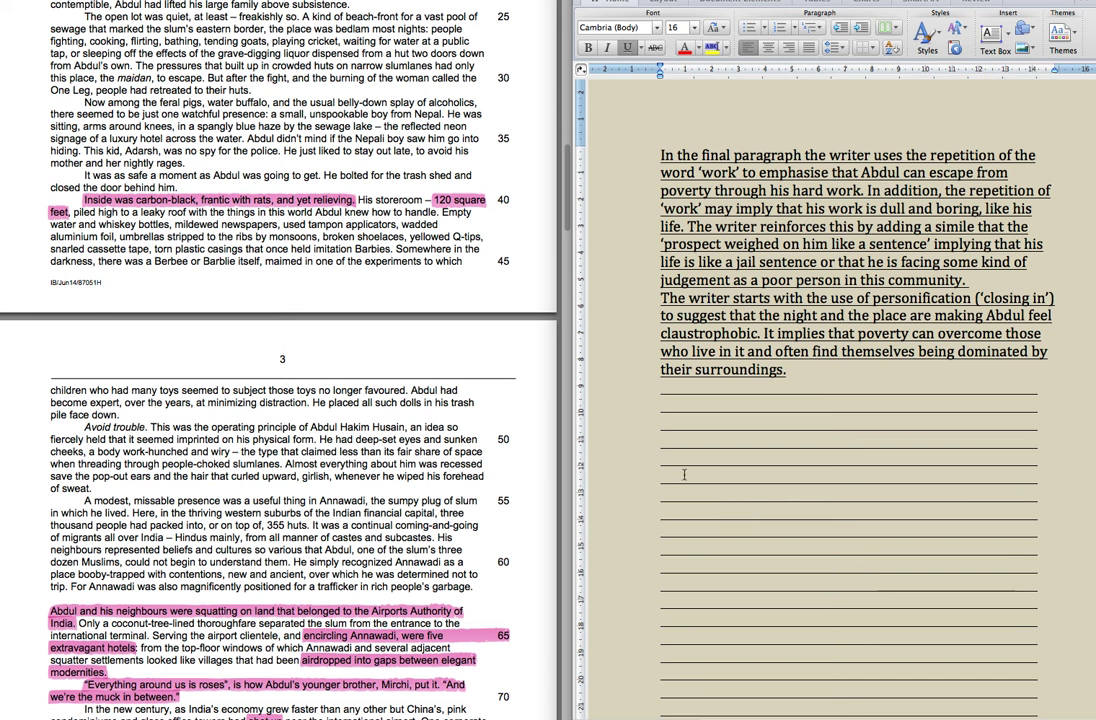
{"action": "left_click", "coordinate": [662, 390]}
{"action": "type", "text": "Thew"}
{"action": "key", "text": "BackSpace"}
{"action": "type", "text": "writer us"}
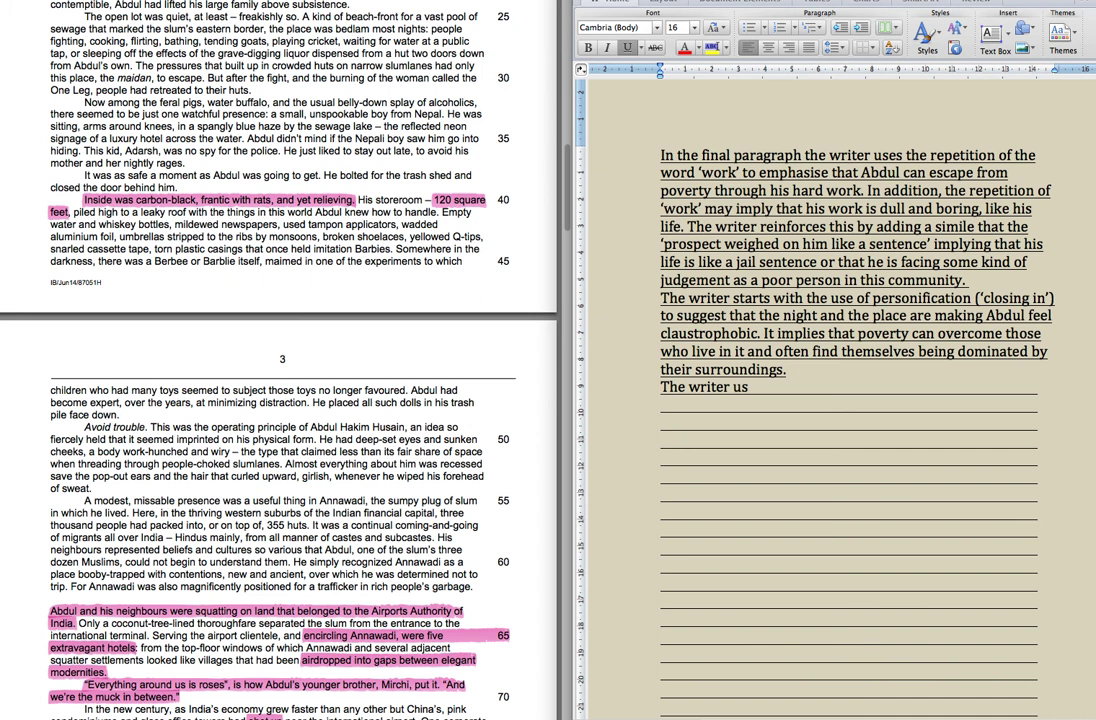
{"action": "type", "text": "es lists of negativ"}
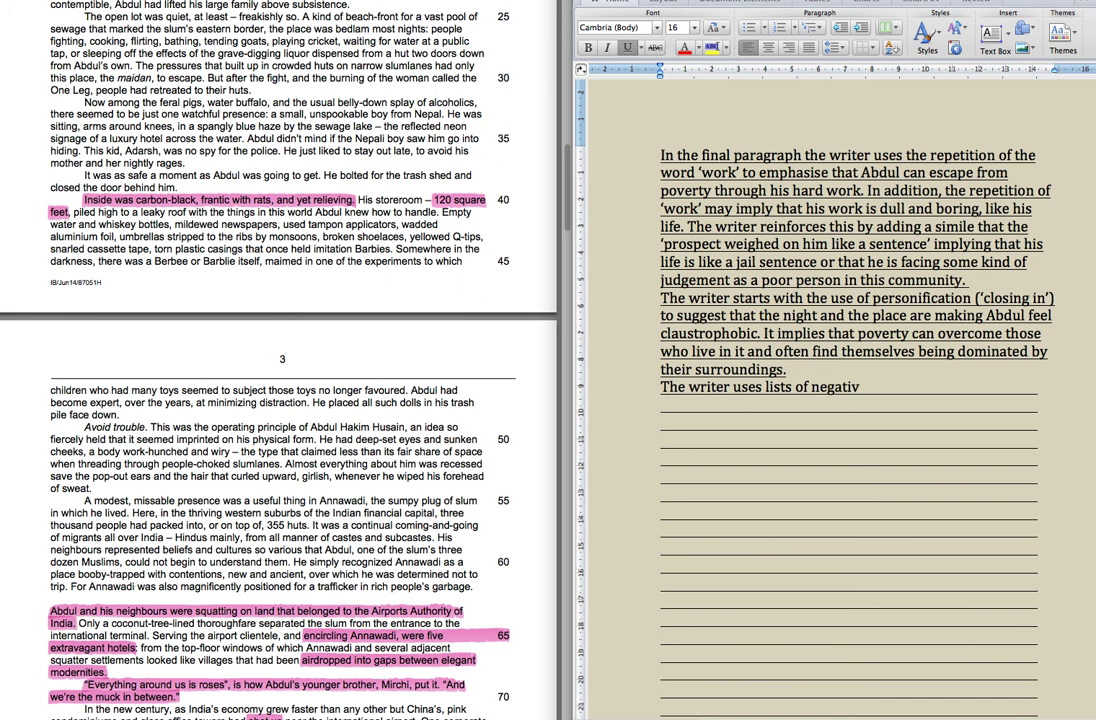
{"action": "type", "text": "e rubbish items (‘"}
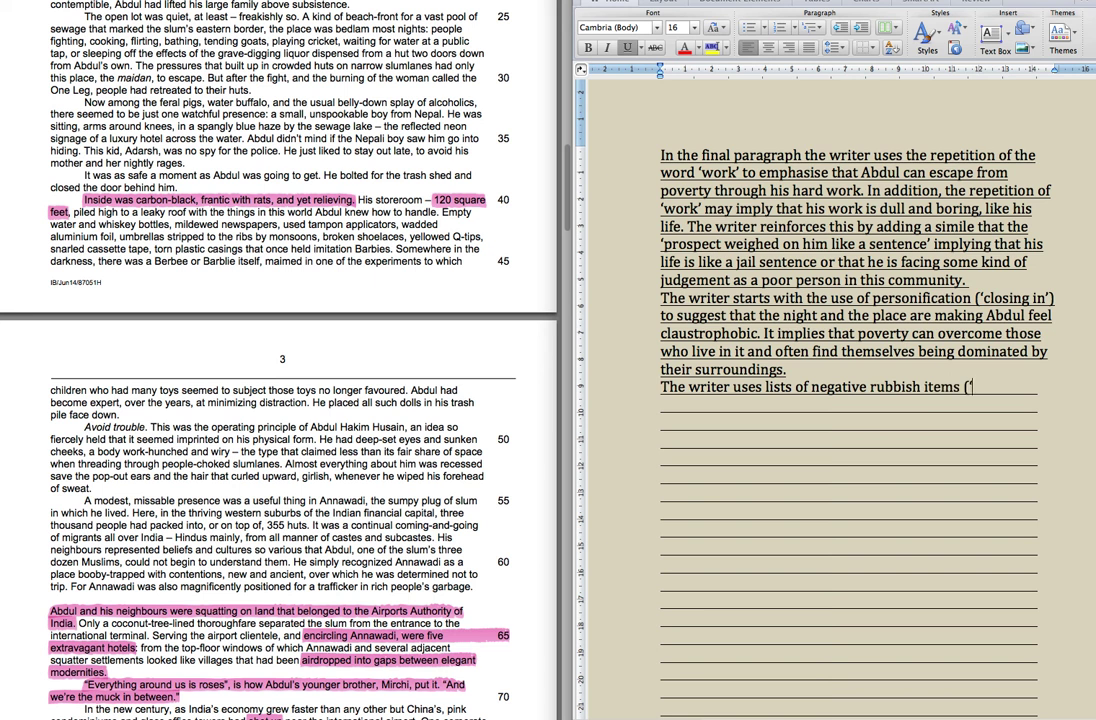
Add the bracketed quotation ('whiskey bottles, mildewed newspapers') after "negative rubbish items".
{"action": "type", "text": "s ('whiskeybottl"}
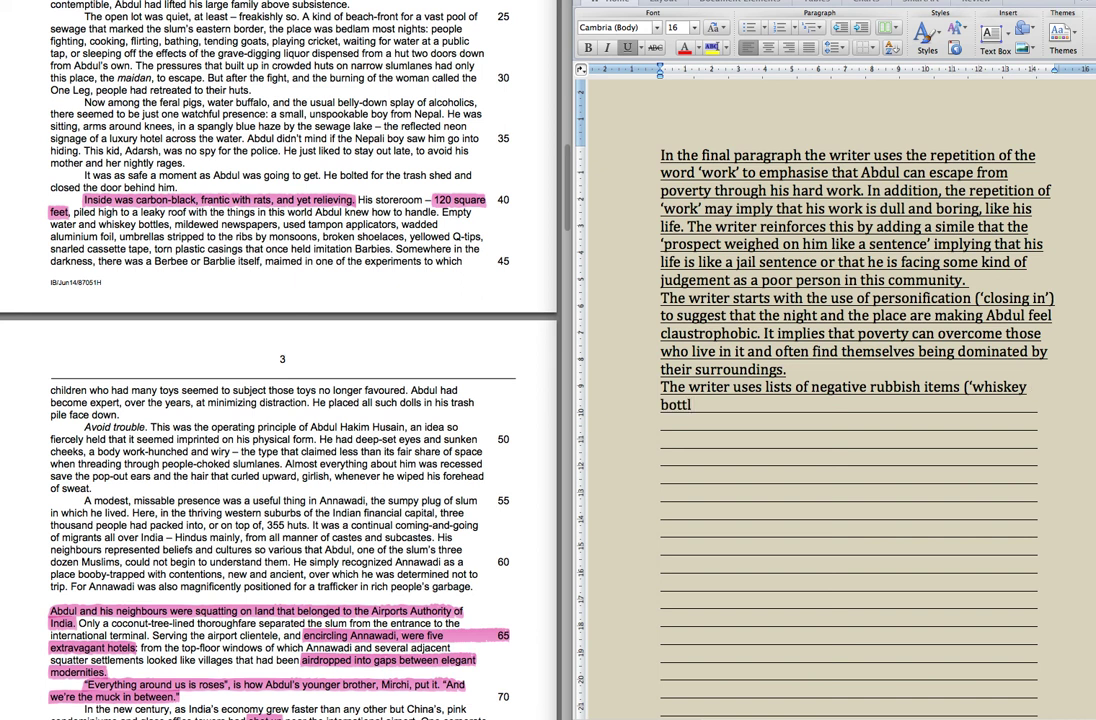
{"action": "type", "text": "es, mildewed new"}
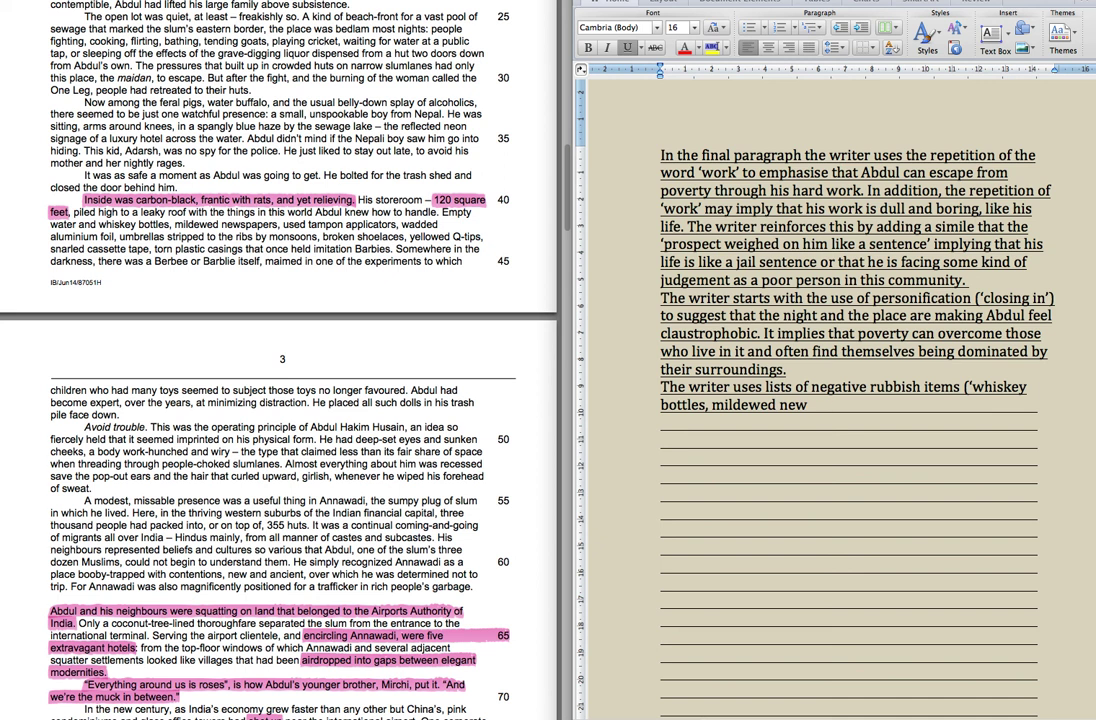
{"action": "type", "text": "spapers"}
{"action": "type", "text": "')"}
Complete the sentence about lists with "to emphasise just how much rubbish there is and how it can dominate your life.".
{"action": "type", "text": " to"}
{"action": "type", "text": "e"}
{"action": "type", "text": "mpha"}
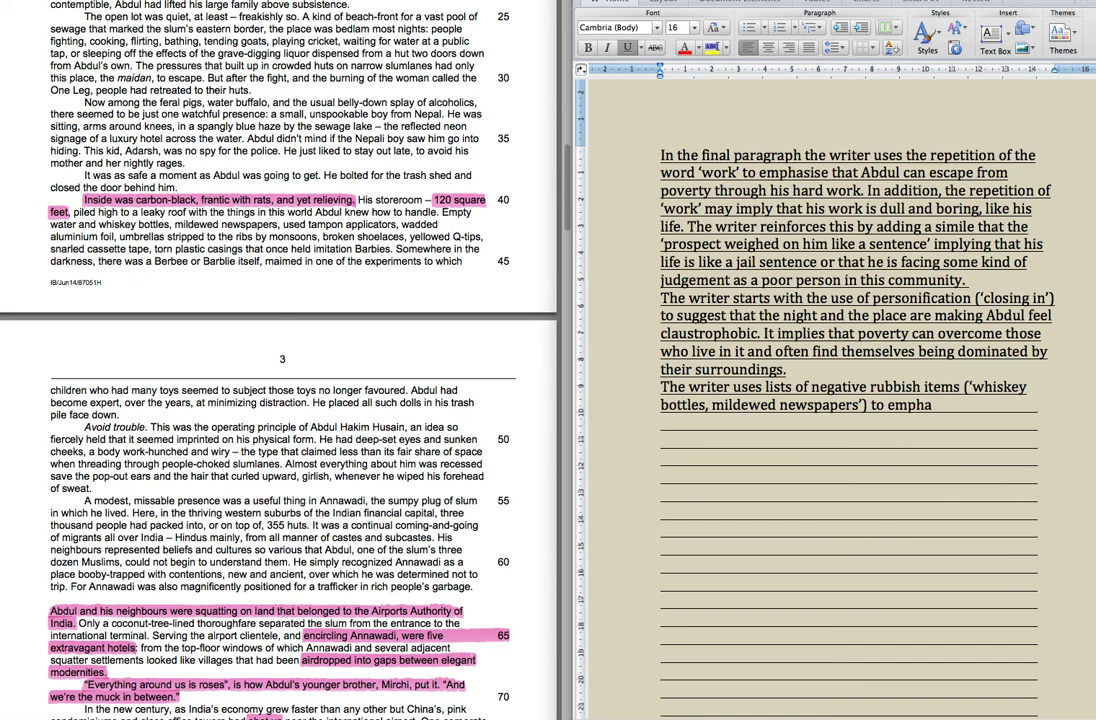
{"action": "type", "text": "sise jjust how muc"}
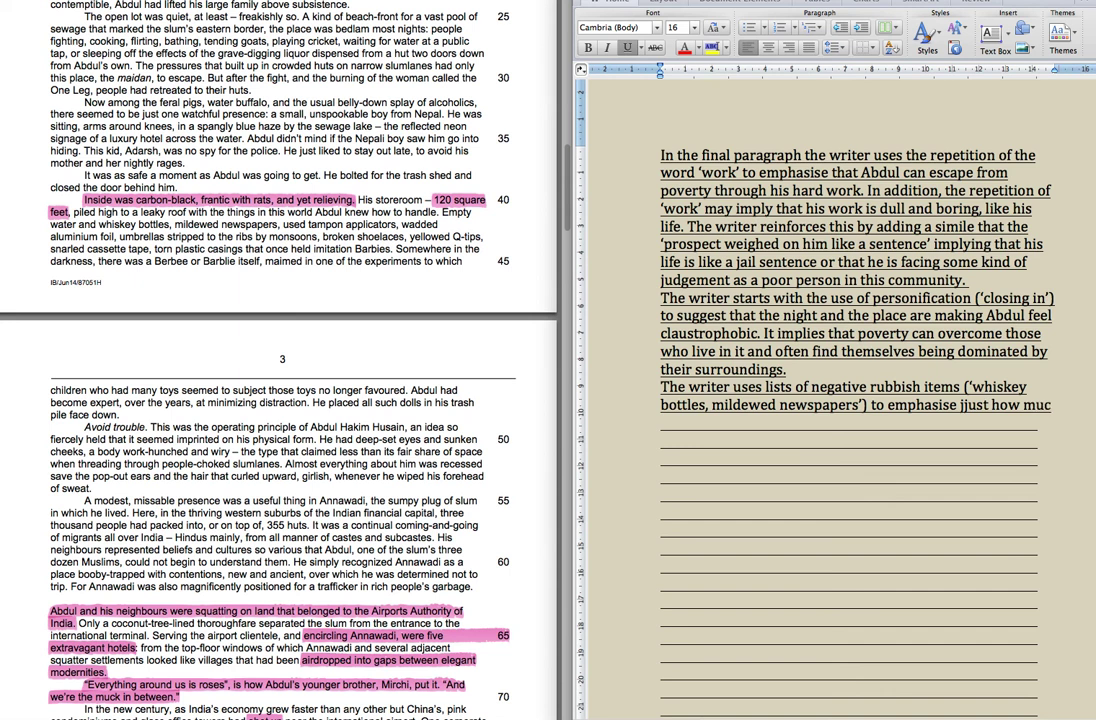
{"action": "type", "text": "h rubb"}
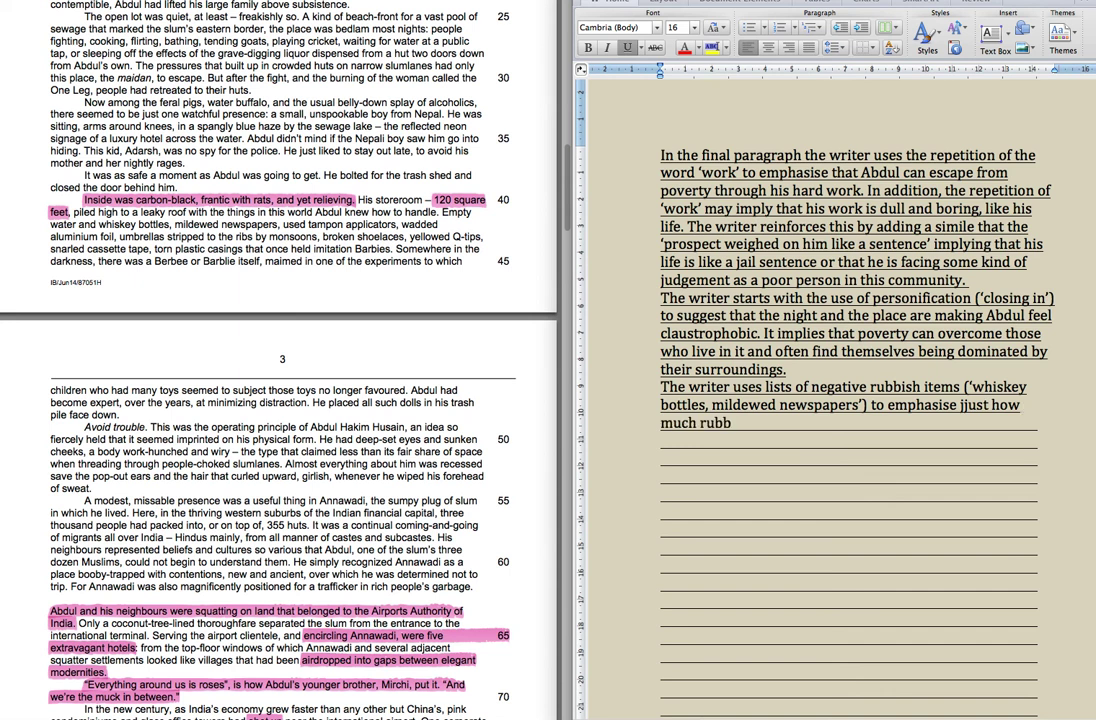
{"action": "type", "text": "ish tere"}
{"action": "key", "text": "BackSpace"}
{"action": "key", "text": "BackSpace"}
{"action": "type", "text": "here is and"}
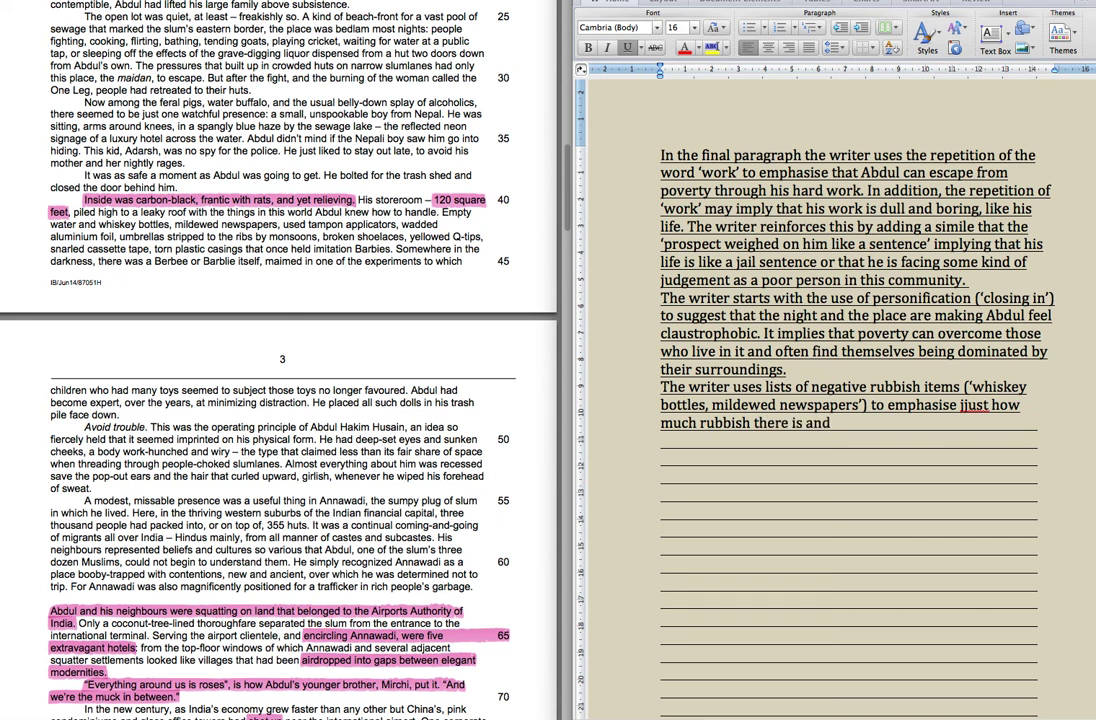
{"action": "type", "text": " how it can dominate yo"}
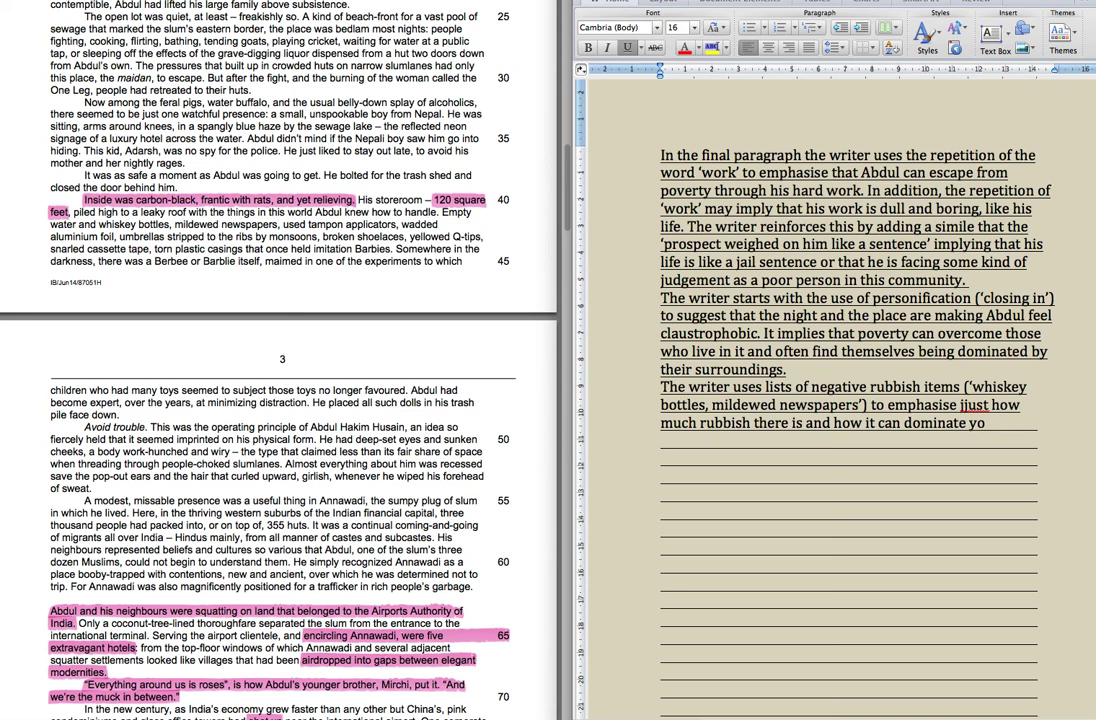
{"action": "type", "text": "ur life."}
{"action": "left_click", "coordinate": [966, 405]}
{"action": "key", "text": "BackSpace"}
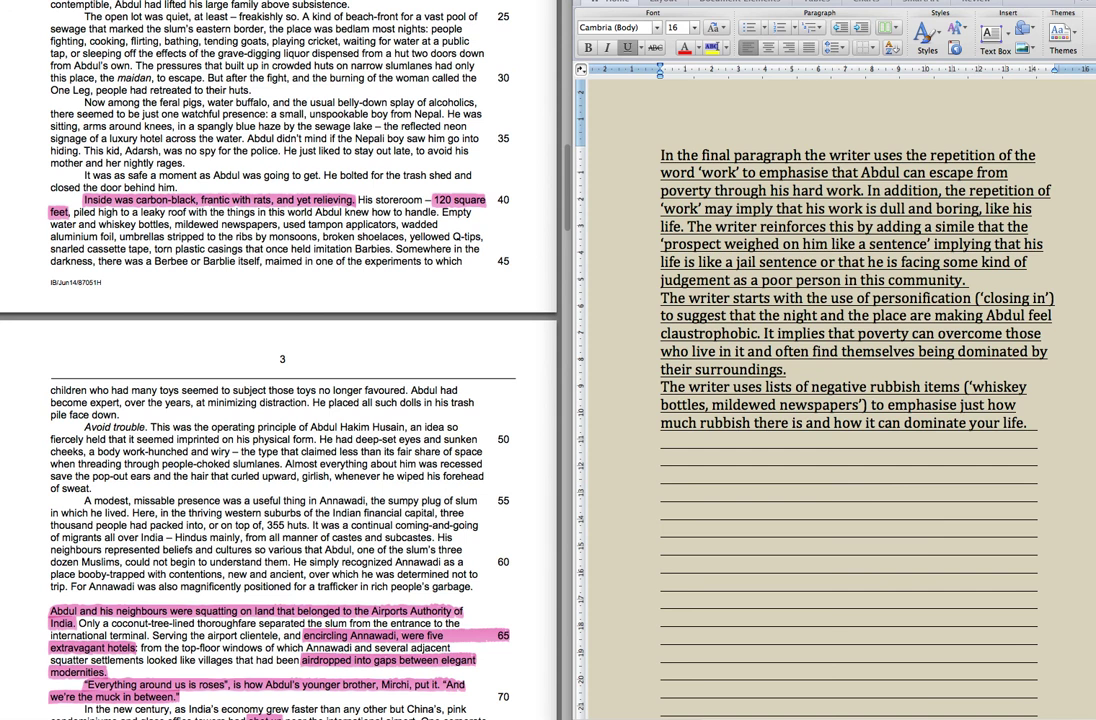
Examine the answer's paragraphs on "took off running" and interior monologue together with the highlighted quotations throughout the passage.
{"action": "scroll", "coordinate": [850, 400], "scroll_direction": "down", "scroll_amount": 6}
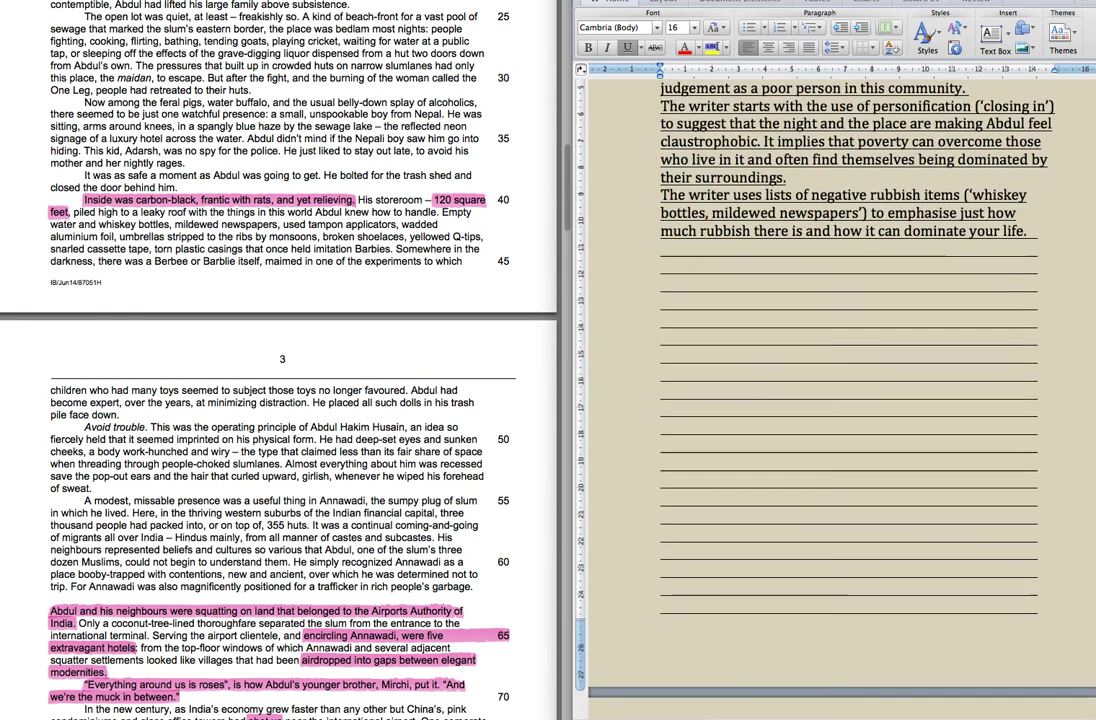
{"action": "scroll", "coordinate": [850, 400], "scroll_direction": "down", "scroll_amount": 5}
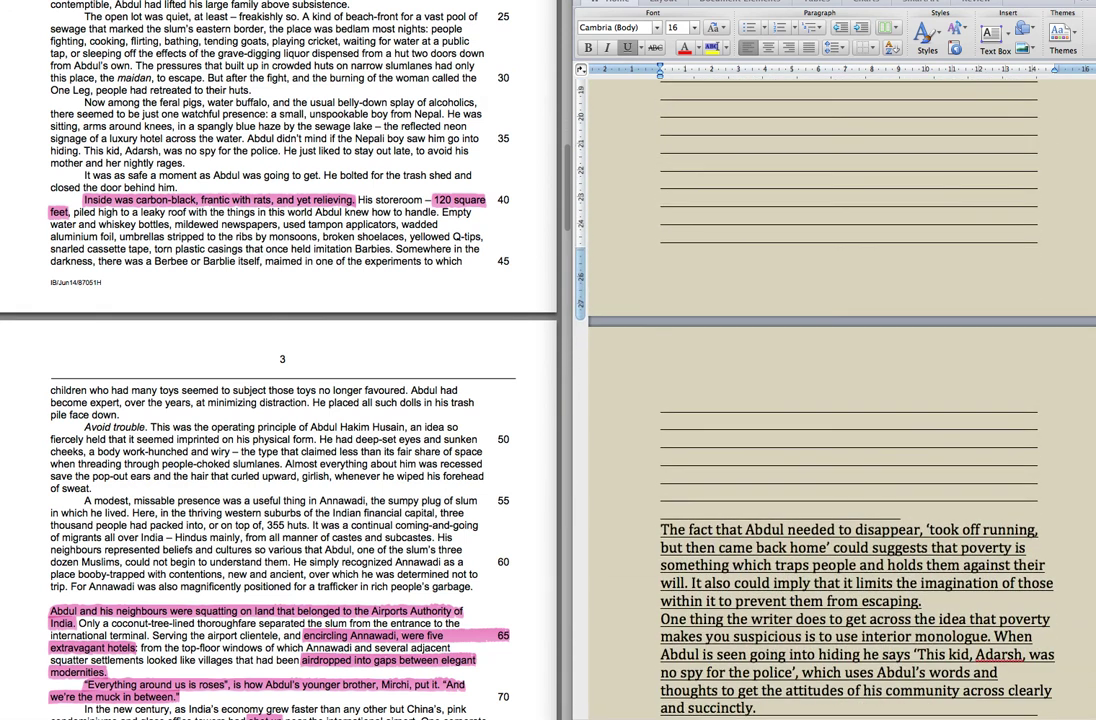
{"action": "scroll", "coordinate": [850, 400], "scroll_direction": "down", "scroll_amount": 1}
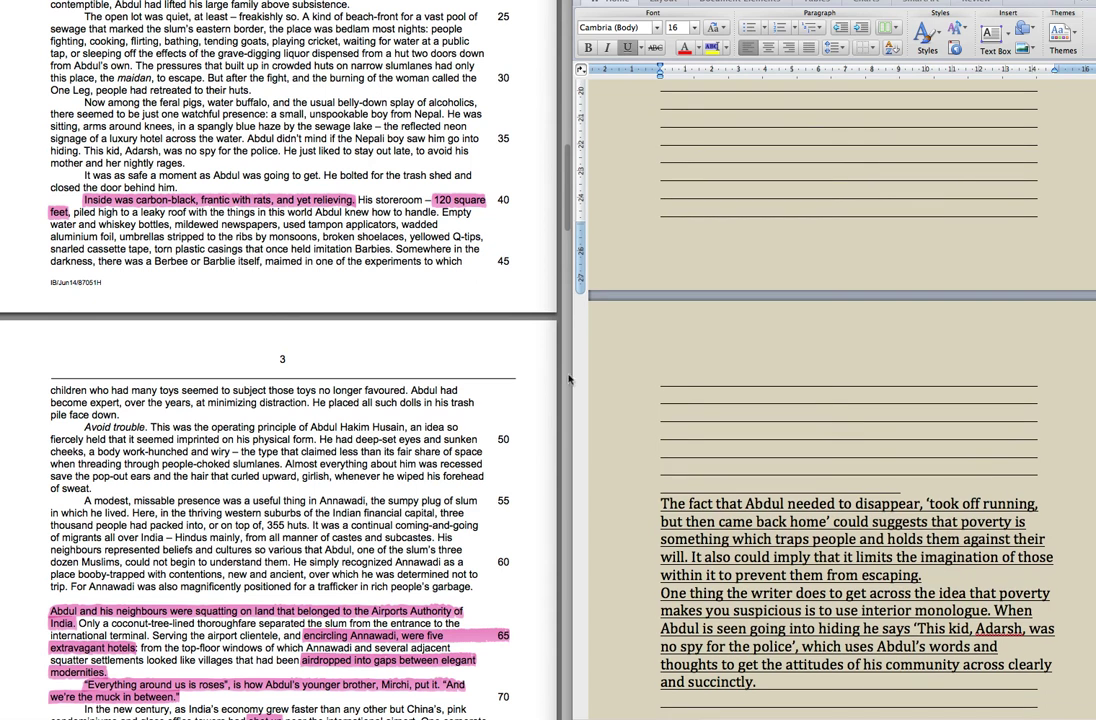
{"action": "left_click_drag", "start_coordinate": [563, 190], "coordinate": [573, 262]}
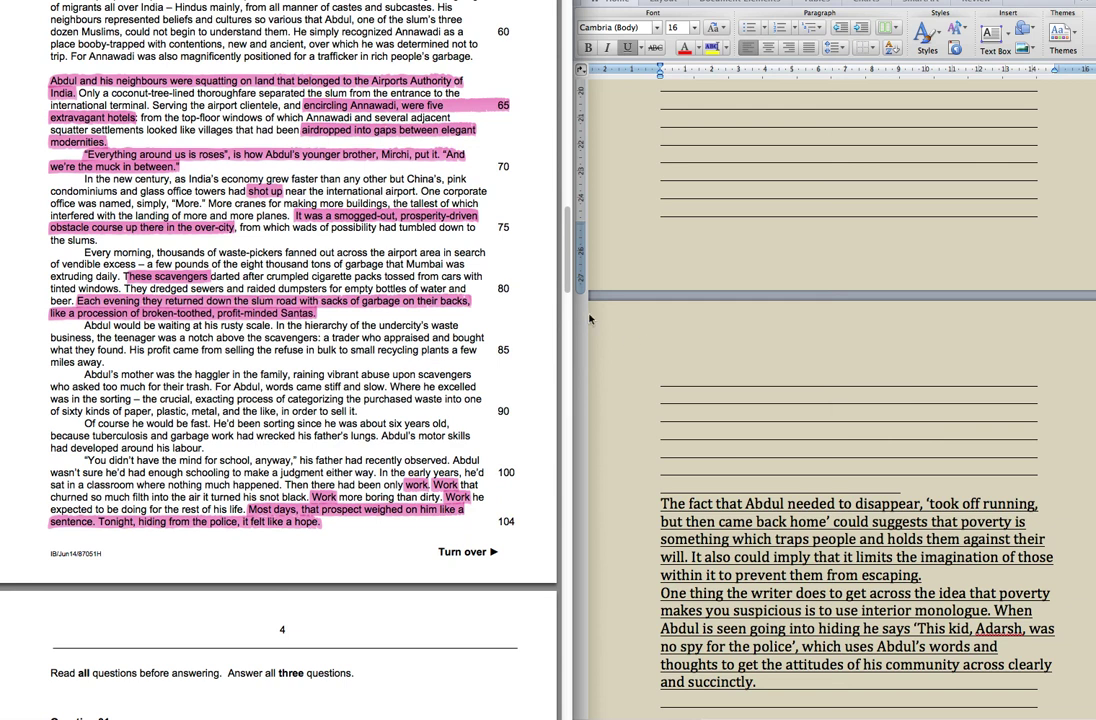
{"action": "scroll", "coordinate": [551, 196], "scroll_direction": "up", "scroll_amount": 10}
{"action": "scroll", "coordinate": [551, 196], "scroll_direction": "up", "scroll_amount": 2}
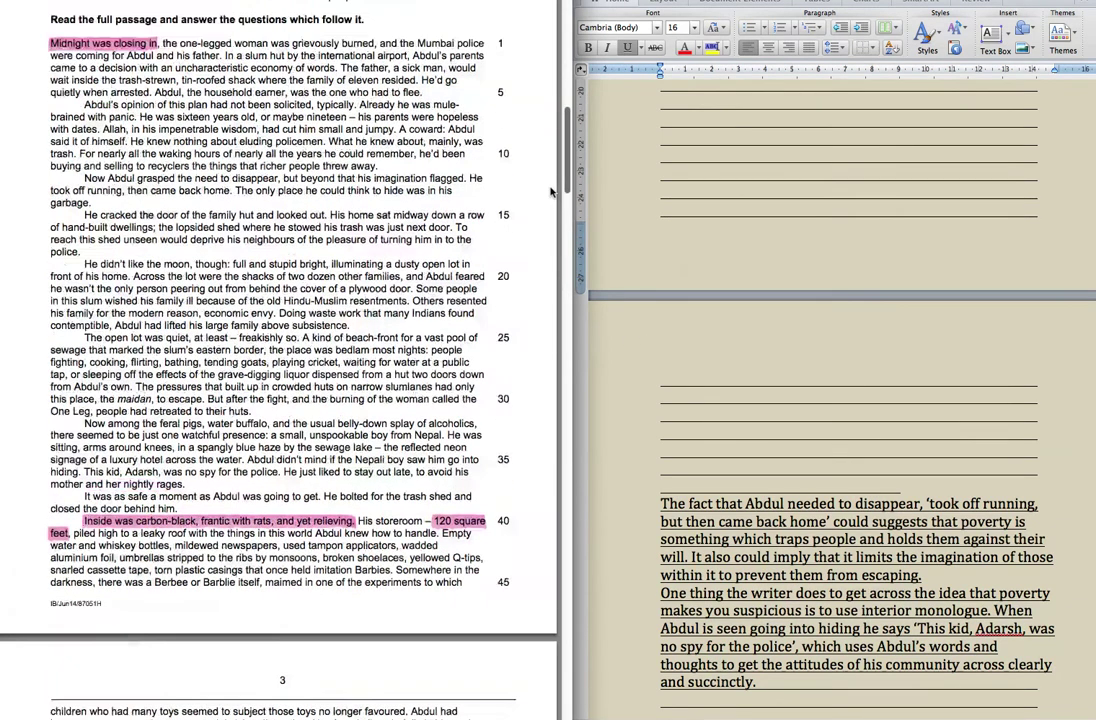
{"action": "scroll", "coordinate": [551, 190], "scroll_direction": "down", "scroll_amount": 1}
{"action": "left_click_drag", "start_coordinate": [567, 185], "coordinate": [571, 308]}
{"action": "scroll", "coordinate": [570, 308], "scroll_direction": "up", "scroll_amount": 5}
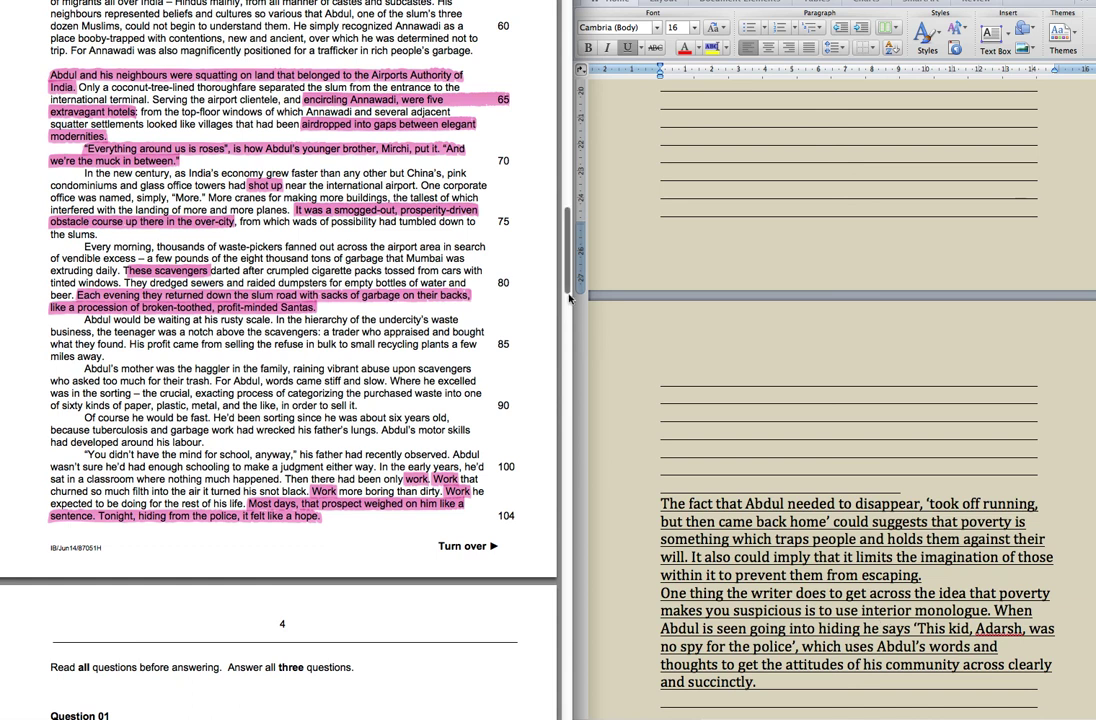
{"action": "left_click_drag", "start_coordinate": [570, 293], "coordinate": [570, 215]}
{"action": "scroll", "coordinate": [133, 354], "scroll_direction": "up", "scroll_amount": 2}
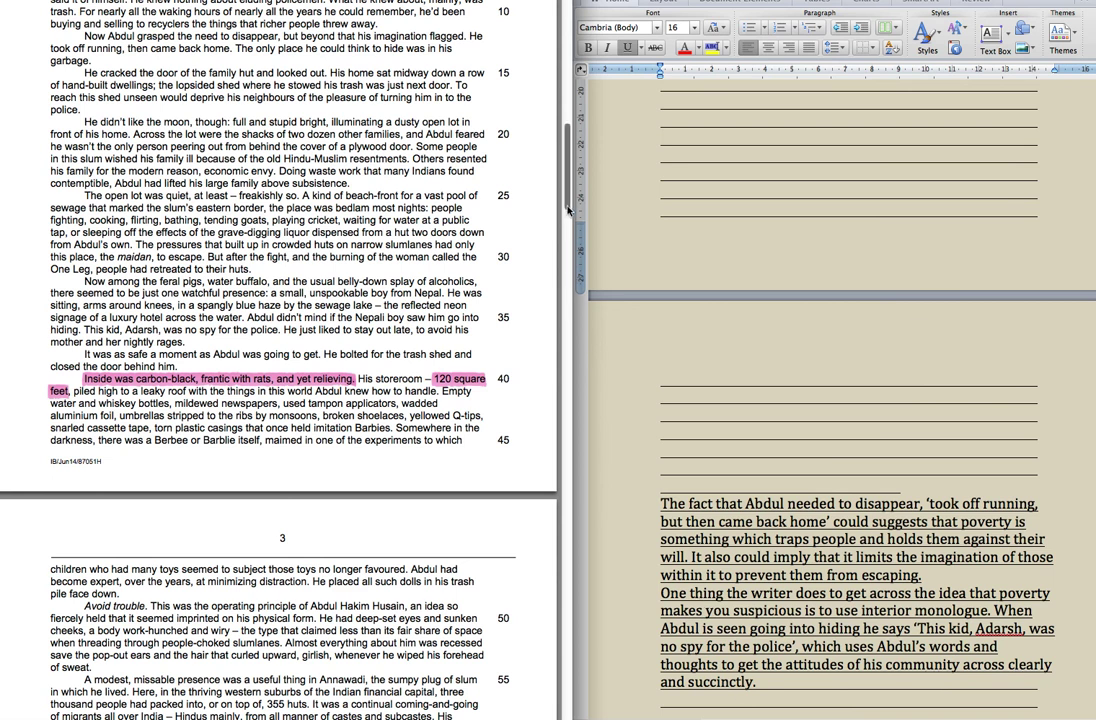
{"action": "scroll", "coordinate": [568, 210], "scroll_direction": "down", "scroll_amount": 10}
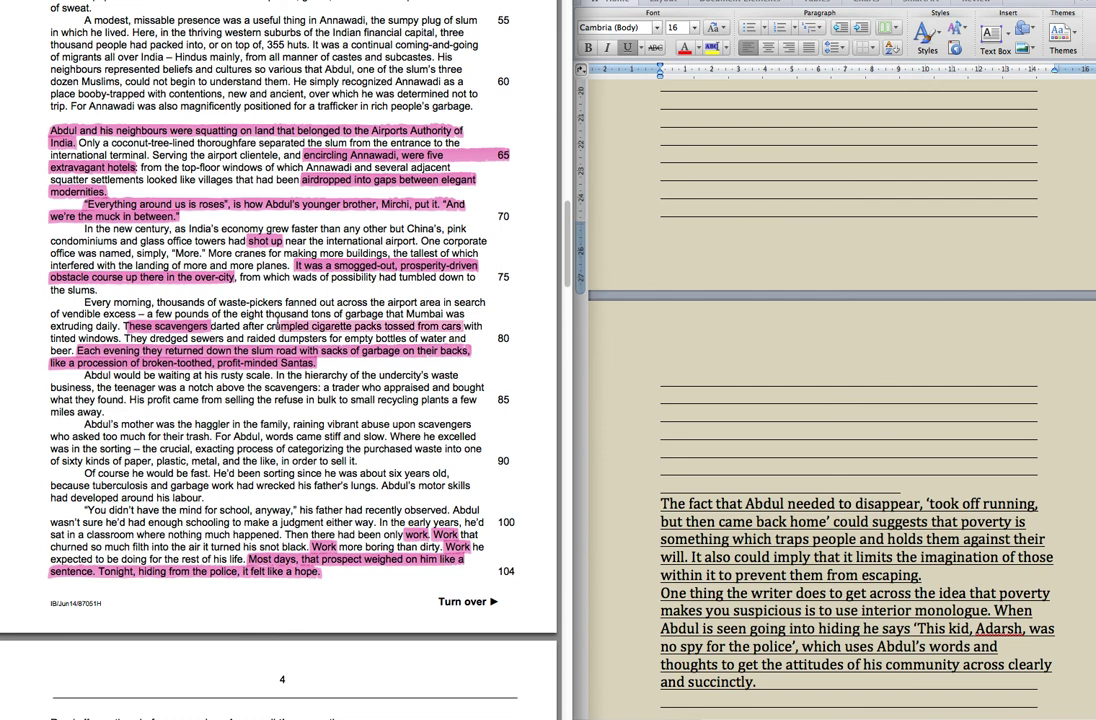
Highlight "crumpled cigarette packs tossed from cars" in pink and retrace the highlight over "like a procession of broken-toothed, profit-minded Santas".
{"action": "left_click", "coordinate": [270, 326]}
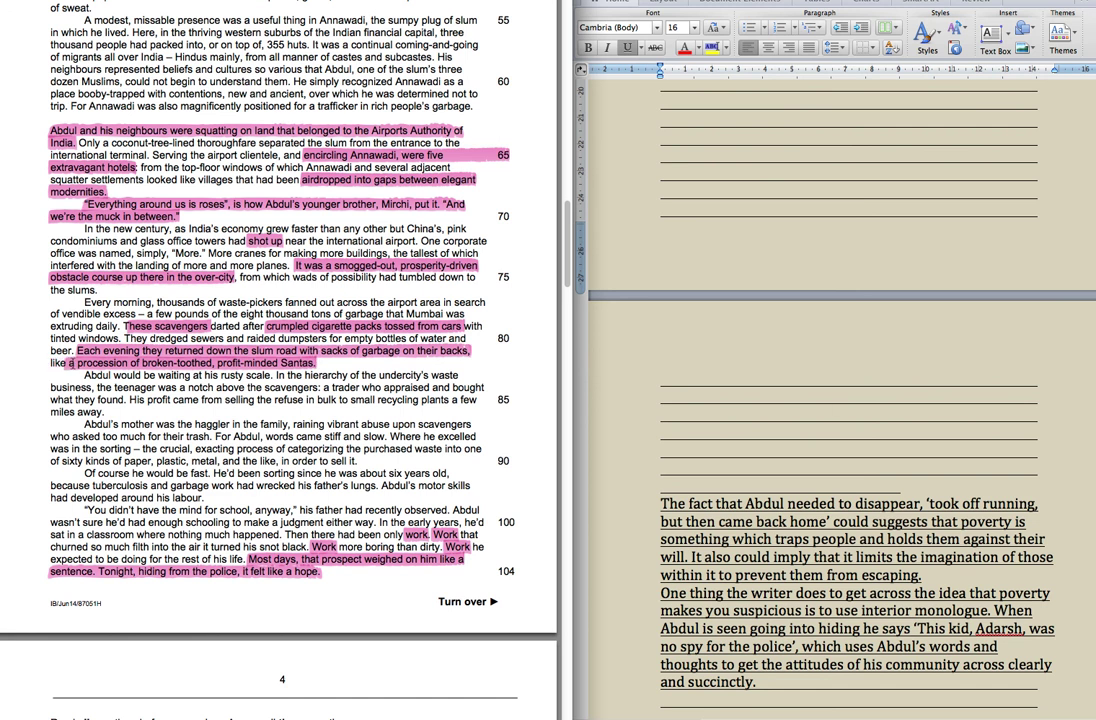
{"action": "left_click_drag", "start_coordinate": [50, 363], "coordinate": [315, 363]}
Review the highlighted quotations in lines 46–104 alongside the answer's opening paragraphs.
{"action": "left_click_drag", "start_coordinate": [567, 281], "coordinate": [567, 264]}
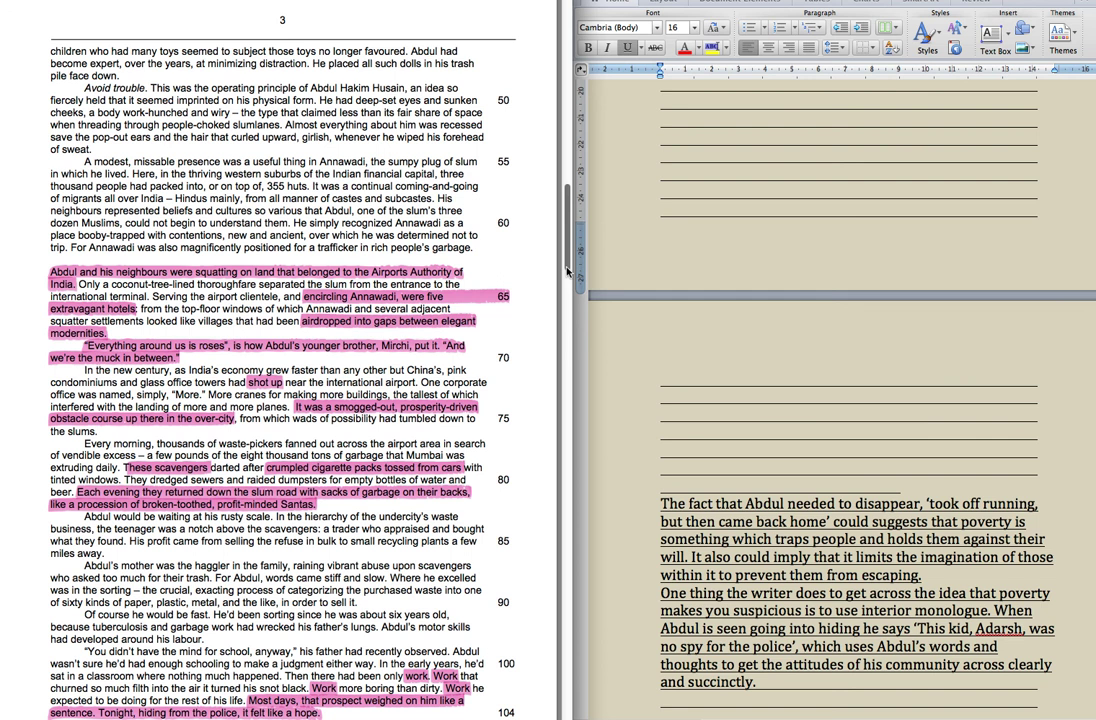
{"action": "left_click_drag", "start_coordinate": [567, 270], "coordinate": [567, 285]}
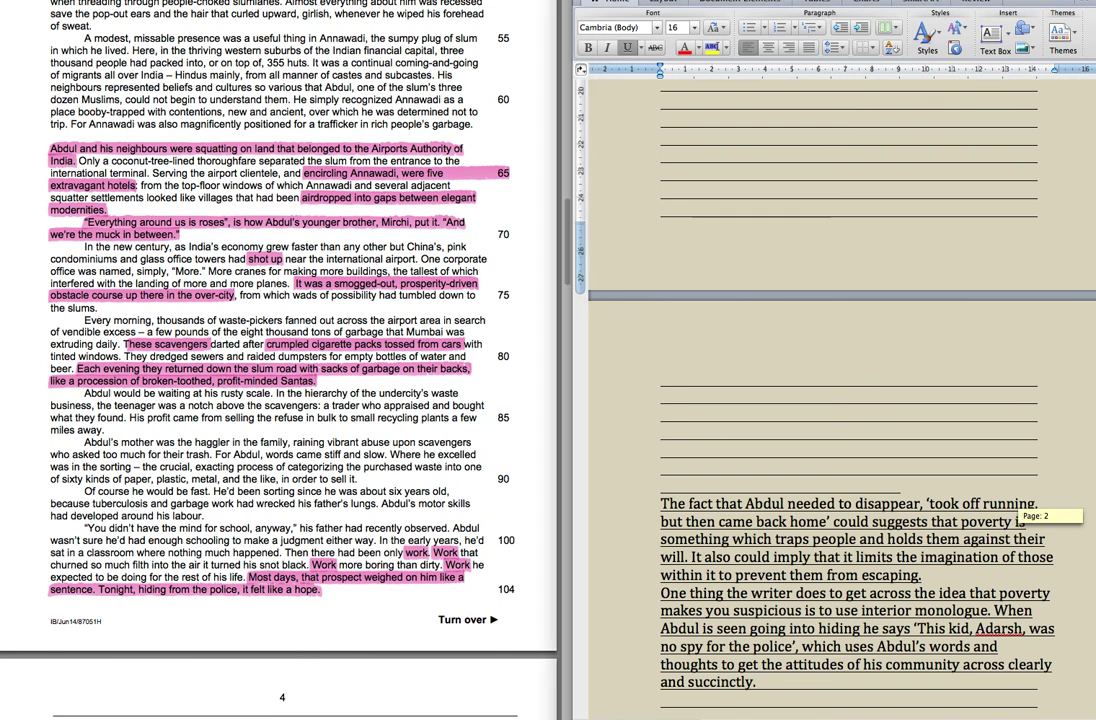
{"action": "scroll", "coordinate": [850, 400], "scroll_direction": "up", "scroll_amount": 10}
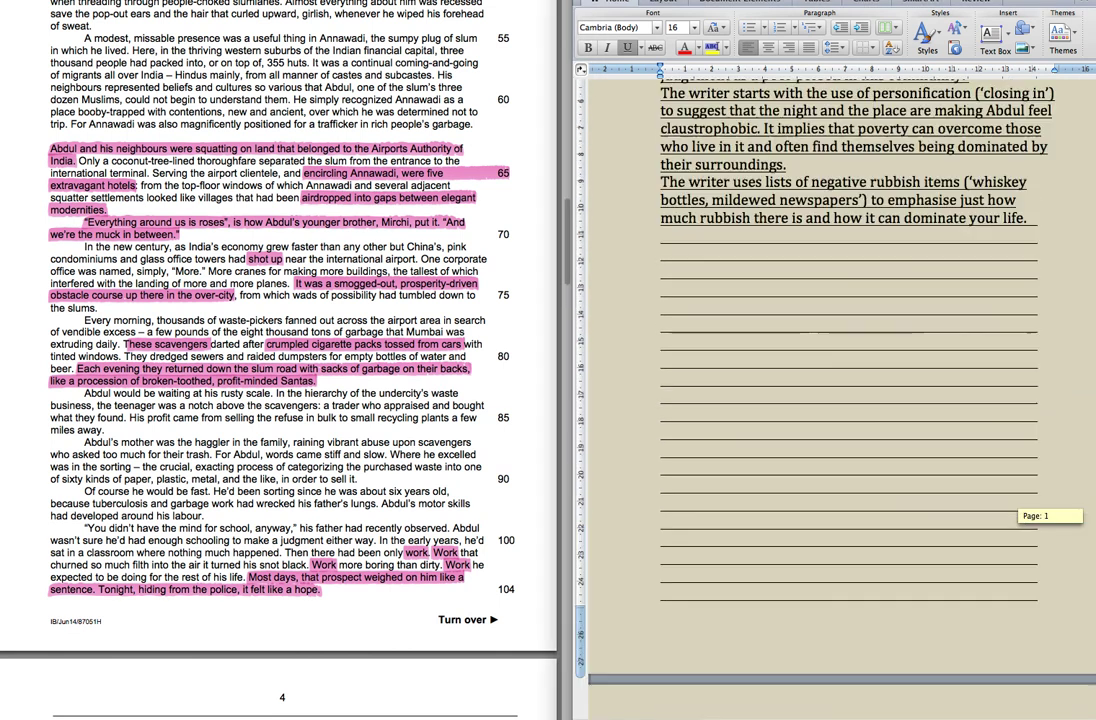
{"action": "scroll", "coordinate": [737, 254], "scroll_direction": "up", "scroll_amount": 4}
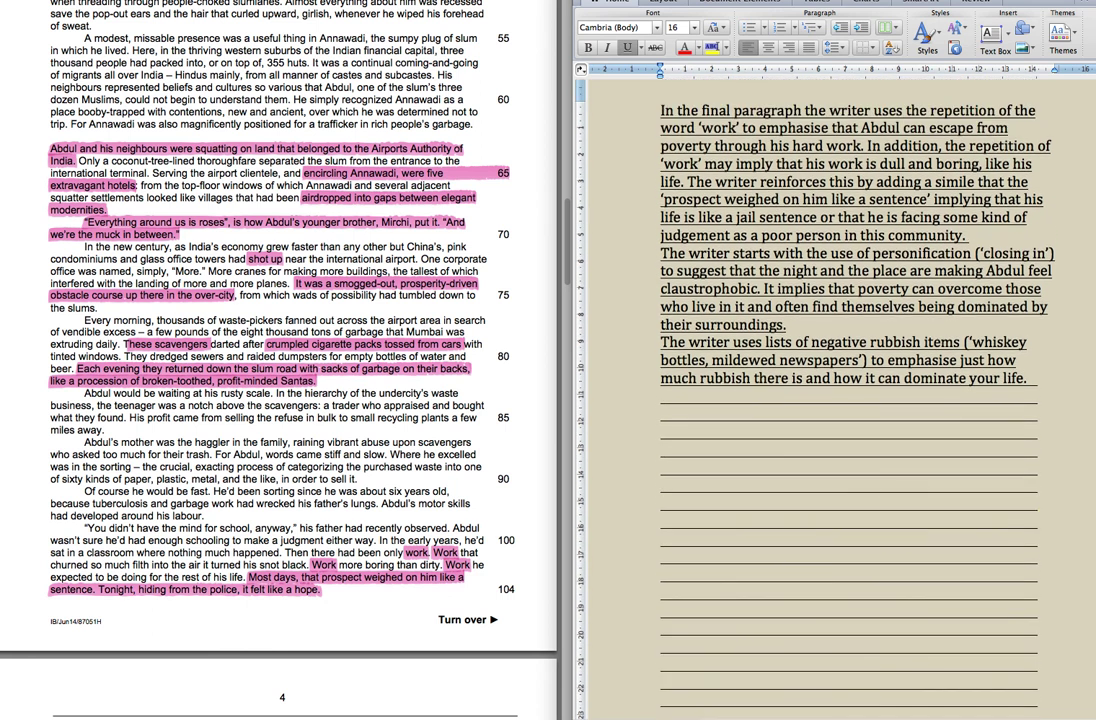